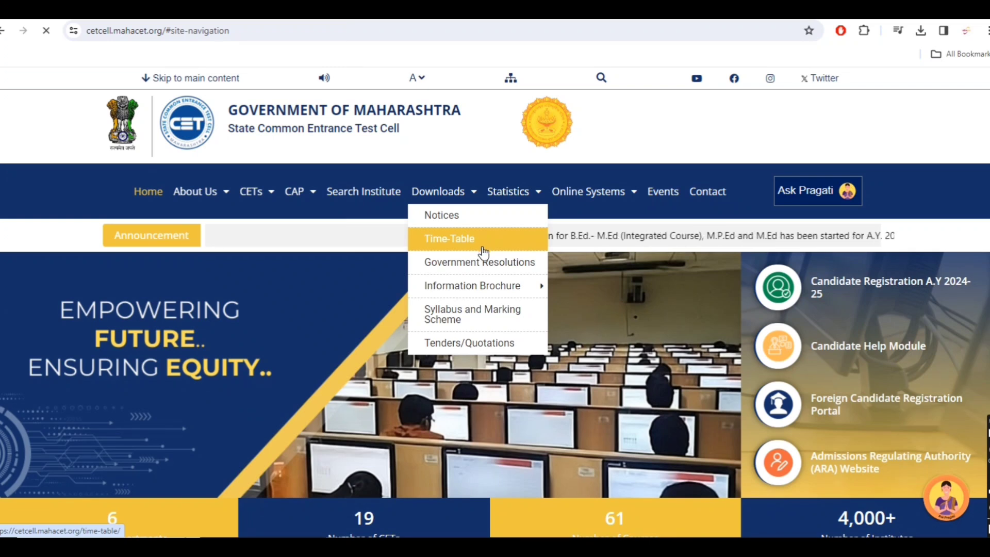
# View the CET time-table page, then return to the portal's home page.
pyautogui.click(484, 249)
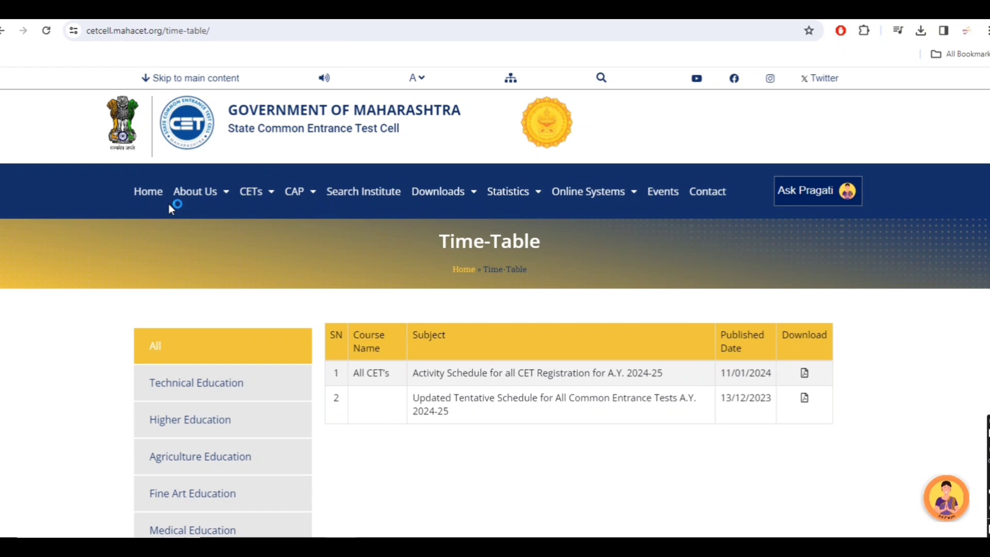
pyautogui.click(149, 192)
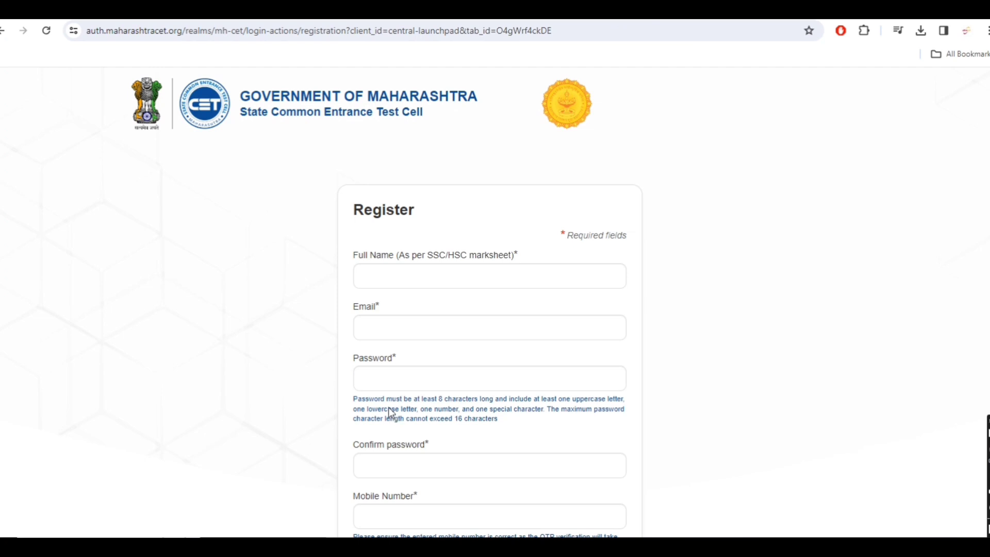
# Enter the candidate's full name and e-mail address on the Register form.
pyautogui.click(435, 277)
pyautogui.click(707, 302)
pyautogui.press('Tab')
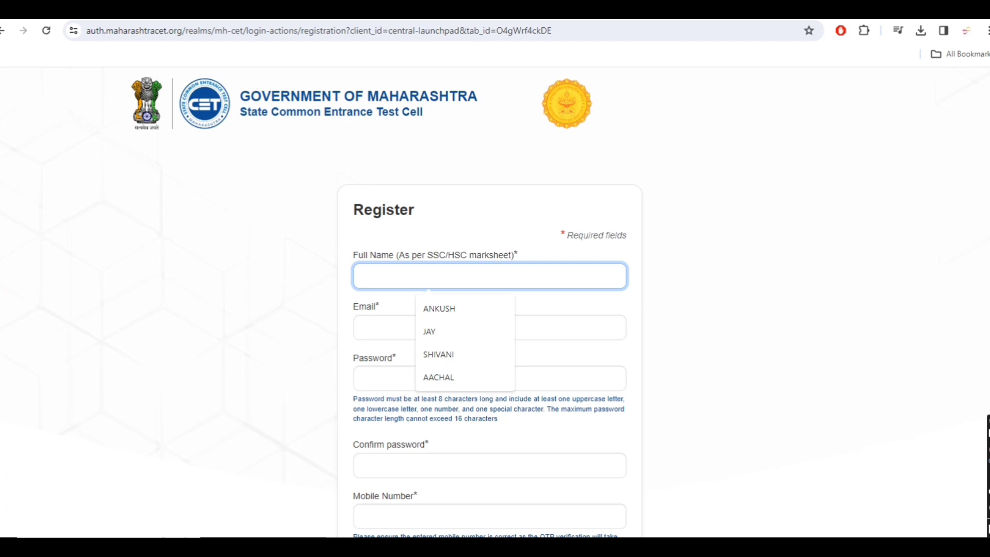
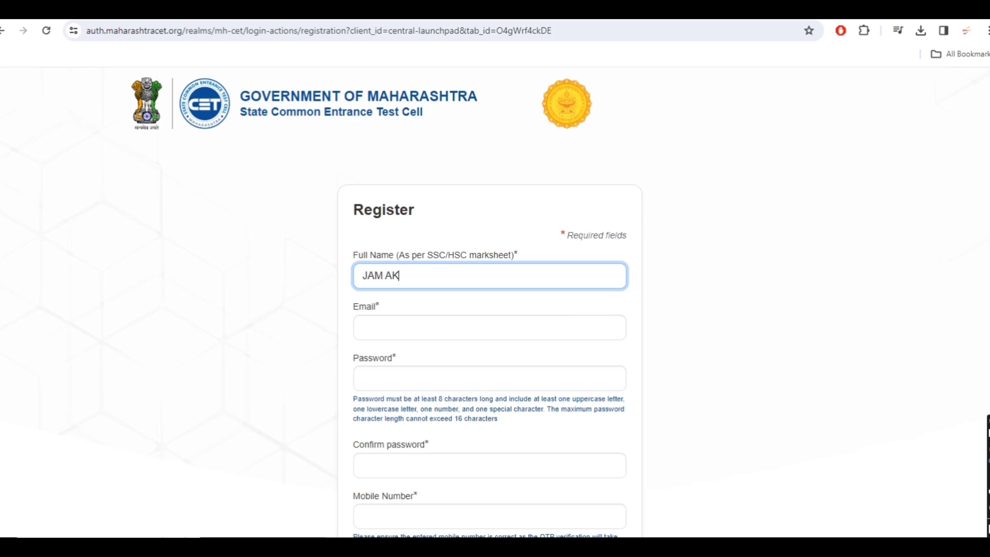
pyautogui.press('Tab')
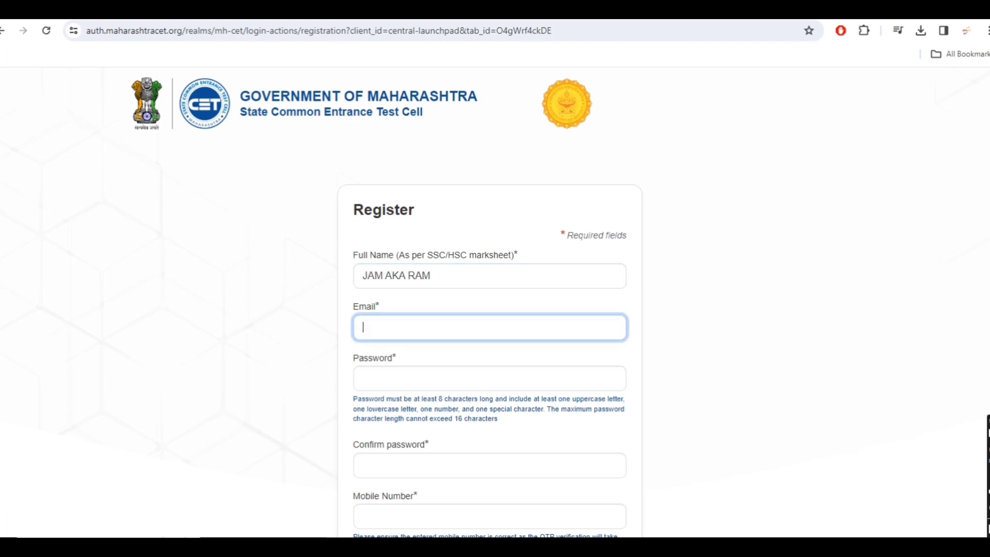
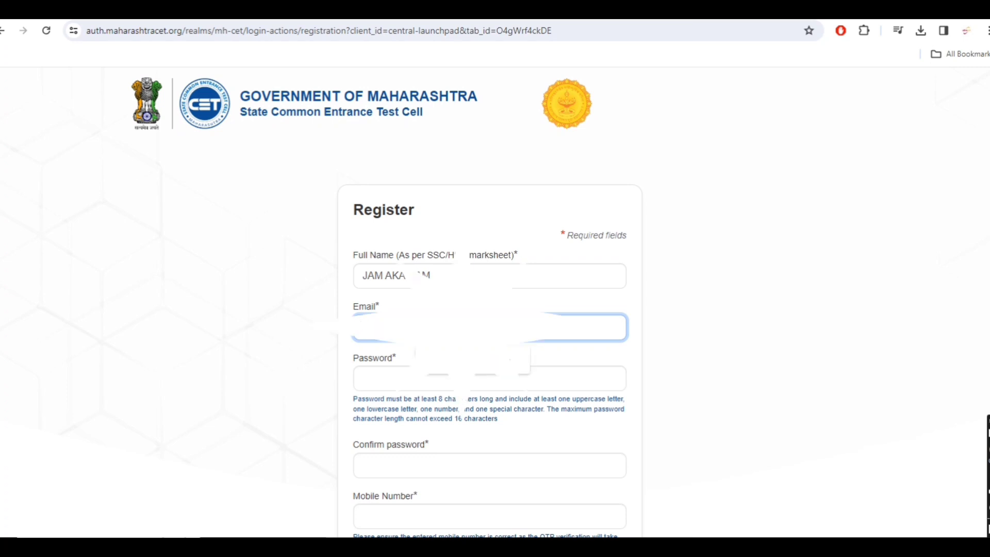
# Enter the account password and retype it in Confirm password.
pyautogui.click(489, 379)
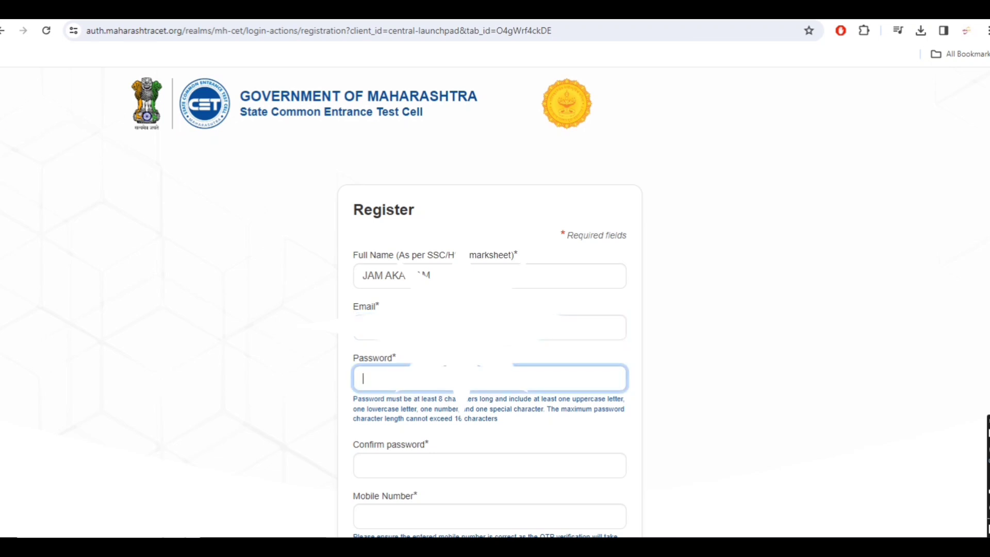
pyautogui.write('••••••••••')
pyautogui.click(489, 466)
pyautogui.write('••••••••••')
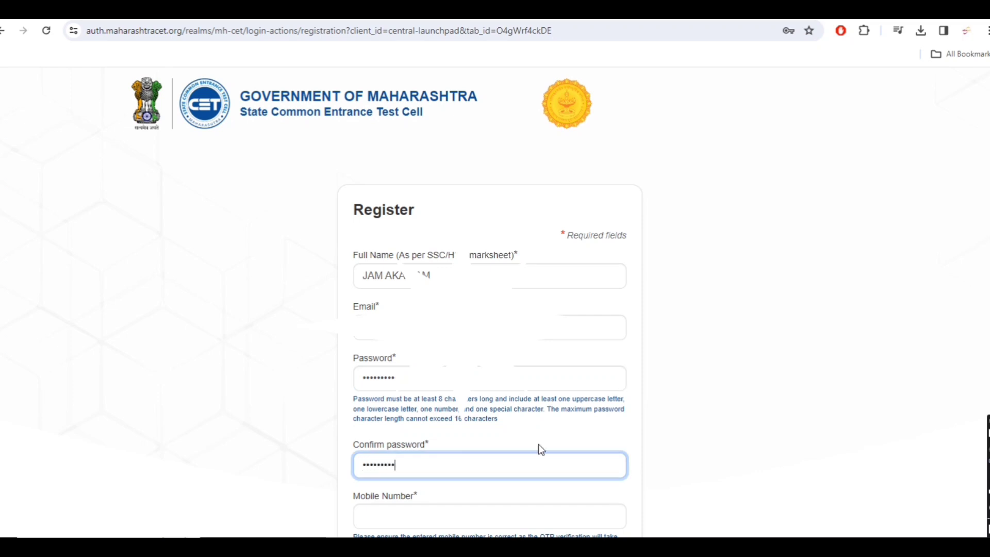
pyautogui.scroll(-2, 539, 444)
pyautogui.click(466, 394)
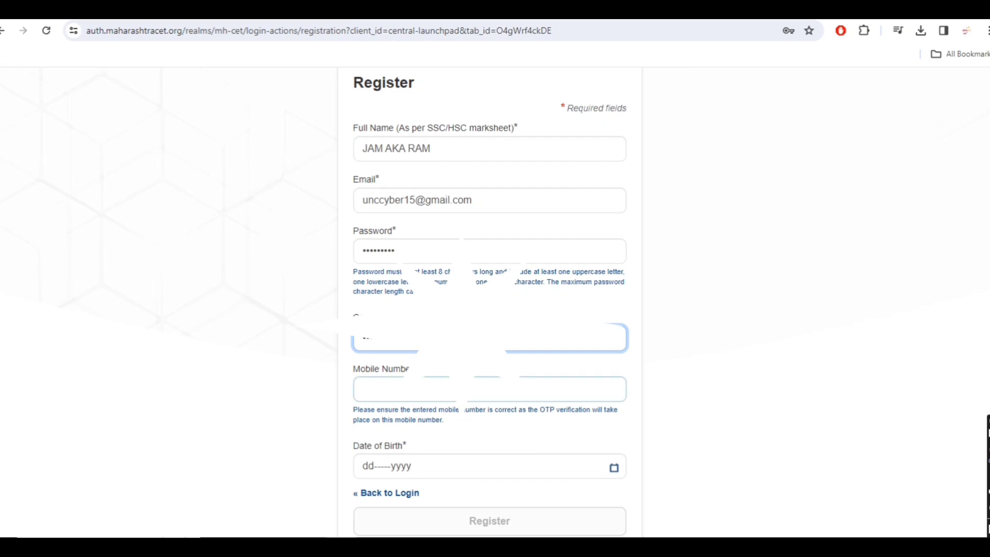
pyautogui.click(465, 393)
pyautogui.write('8')
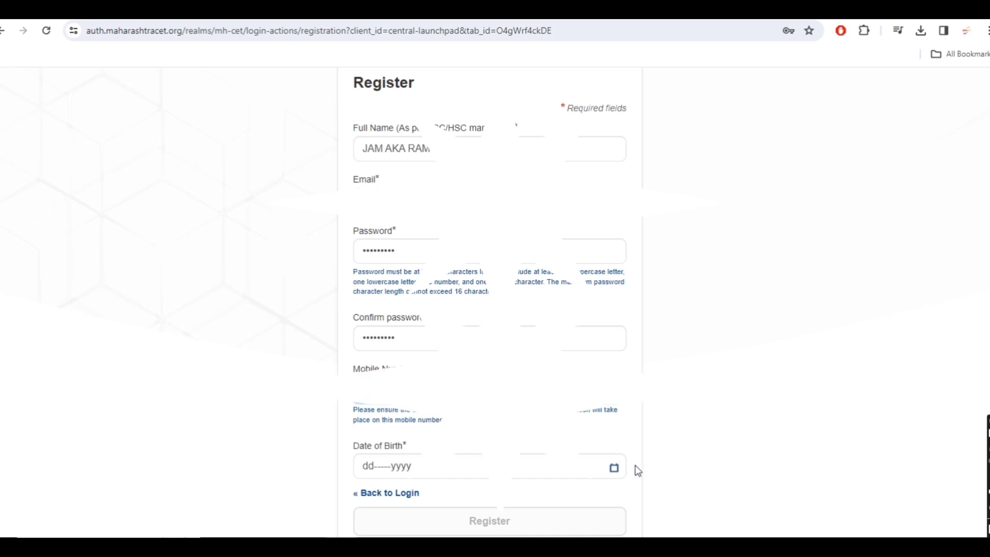
pyautogui.click(614, 468)
pyautogui.click(418, 290)
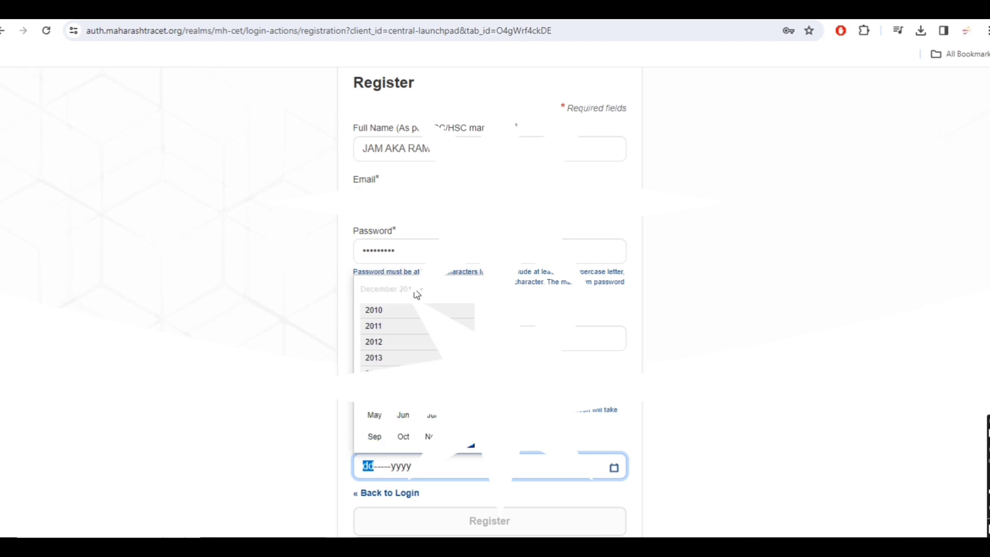
pyautogui.scroll(3, 402, 361)
pyautogui.scroll(5, 386, 313)
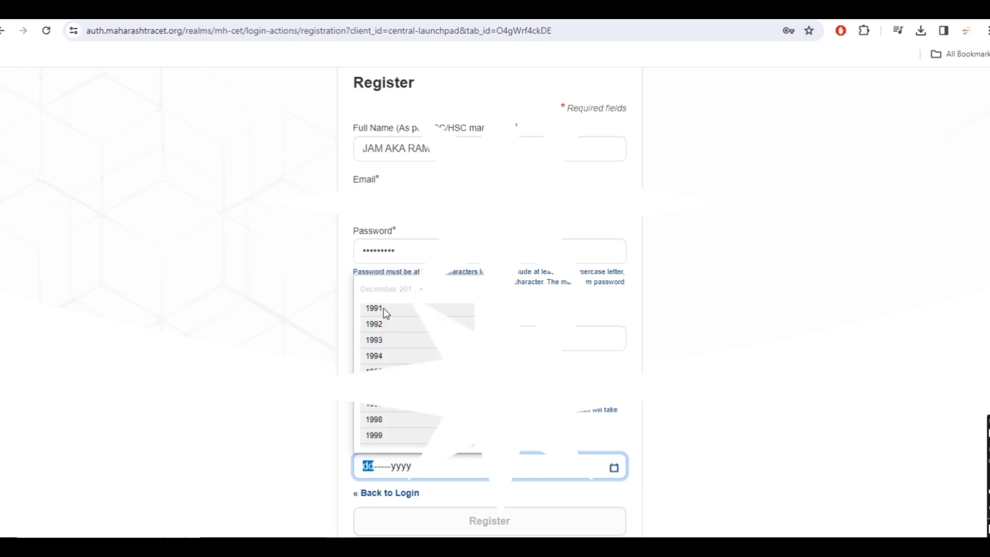
pyautogui.click(387, 309)
pyautogui.click(403, 353)
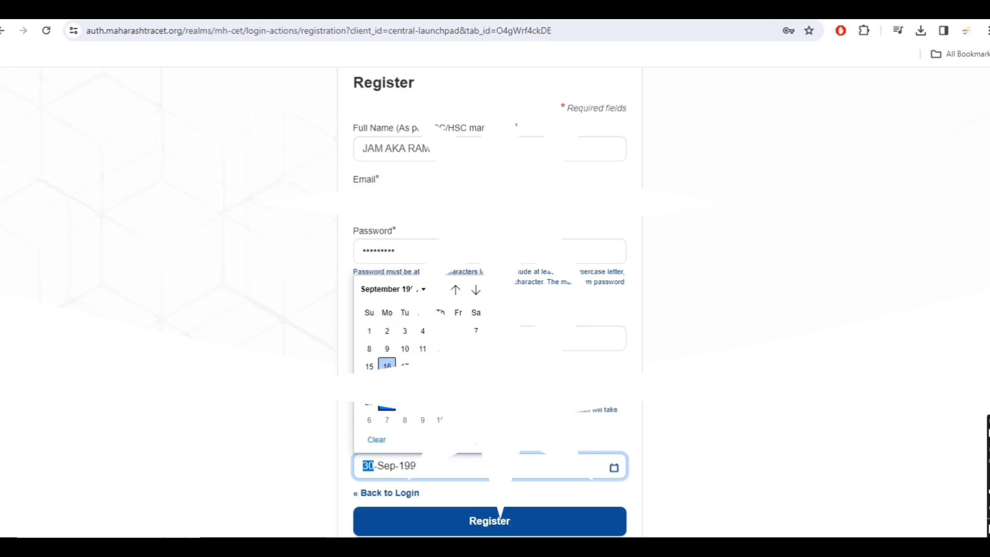
pyautogui.click(423, 331)
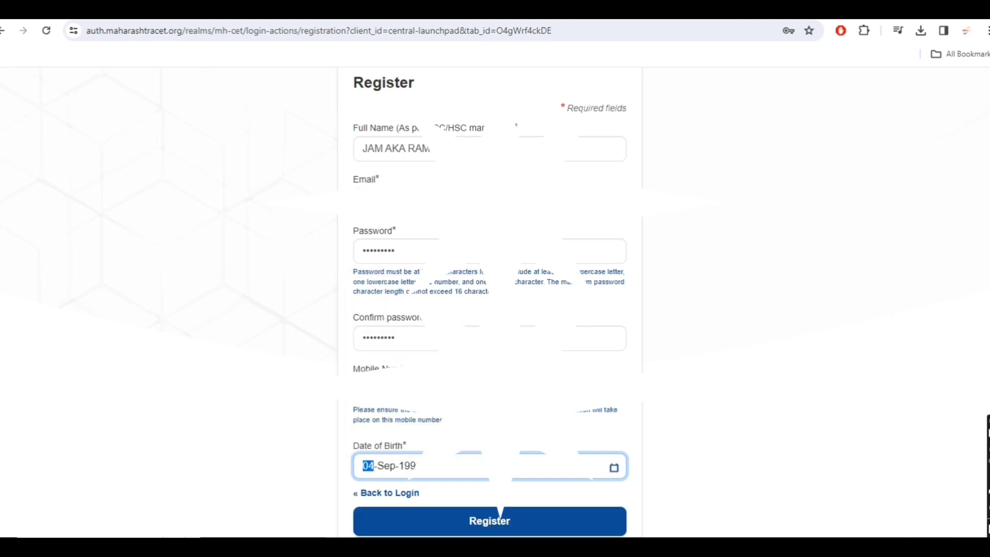
pyautogui.click(515, 445)
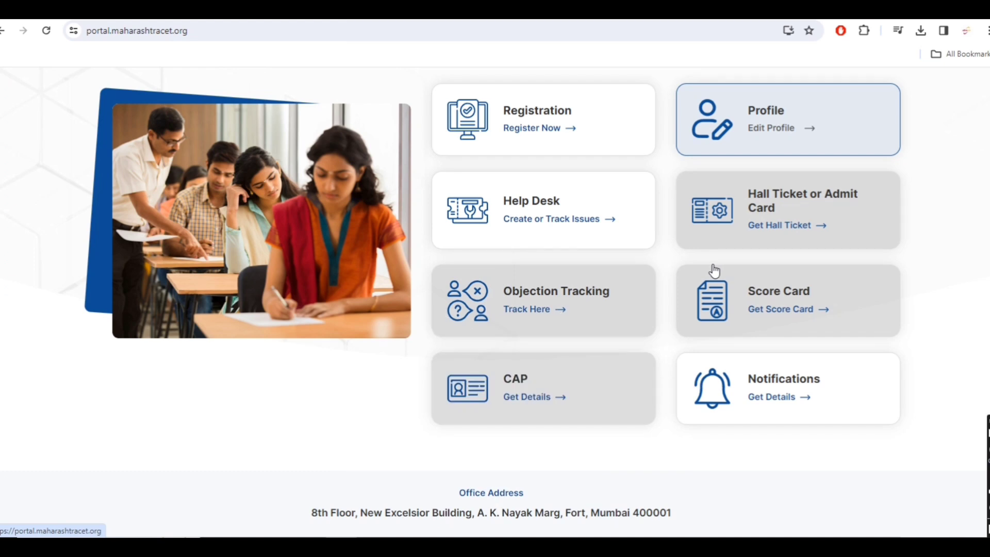
# From the candidate dashboard, open the Registration card's User Info form.
pyautogui.scroll(-1, 413, 392)
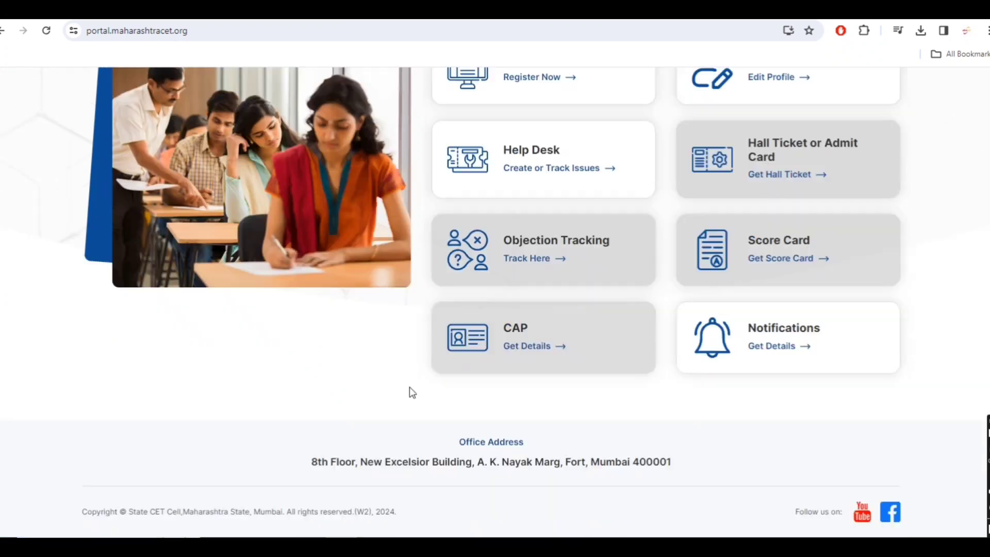
pyautogui.scroll(4, 412, 392)
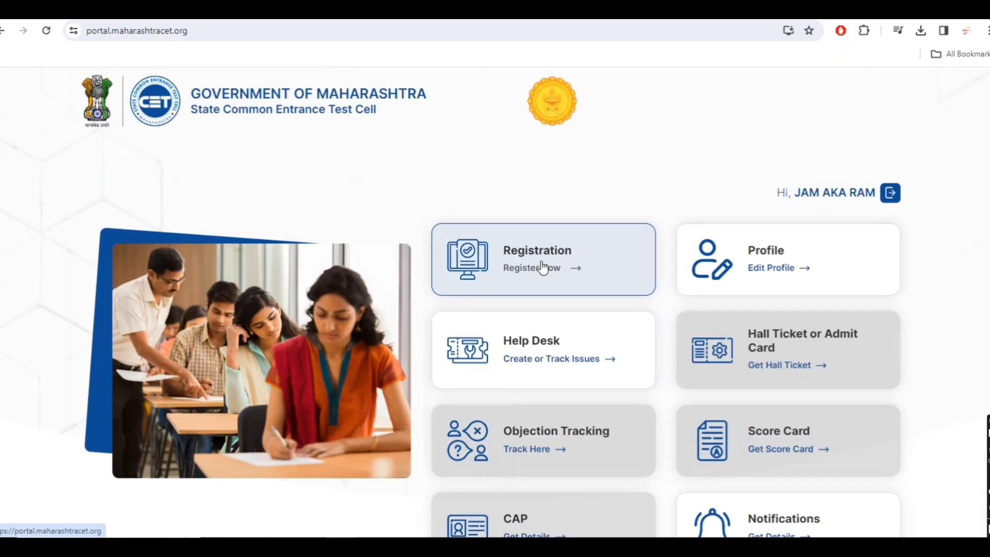
pyautogui.click(541, 270)
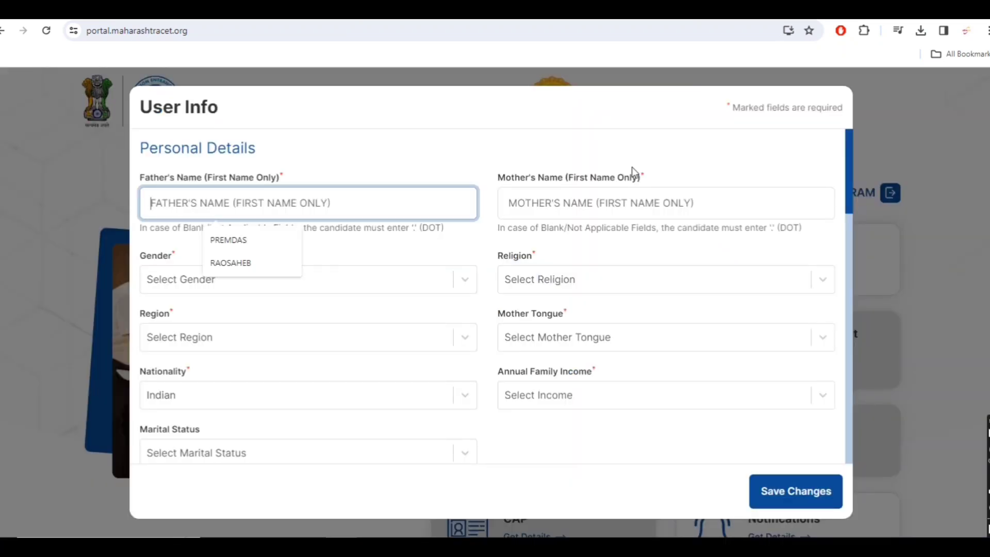
# Enter the father's and mother's names, and set gender Male and religion Hindu.
pyautogui.write('RAM')
pyautogui.press('Tab')
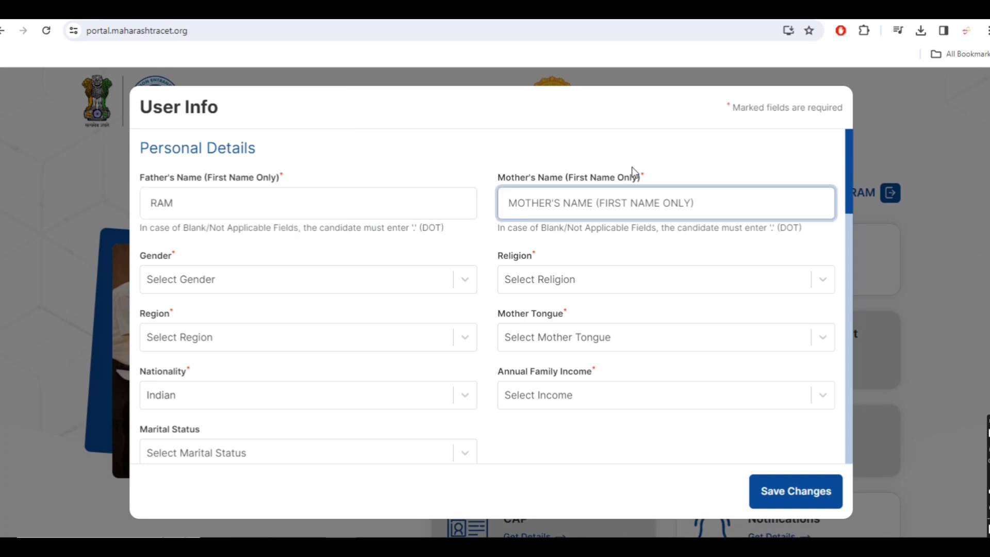
pyautogui.write('SUNITA')
pyautogui.press('Tab')
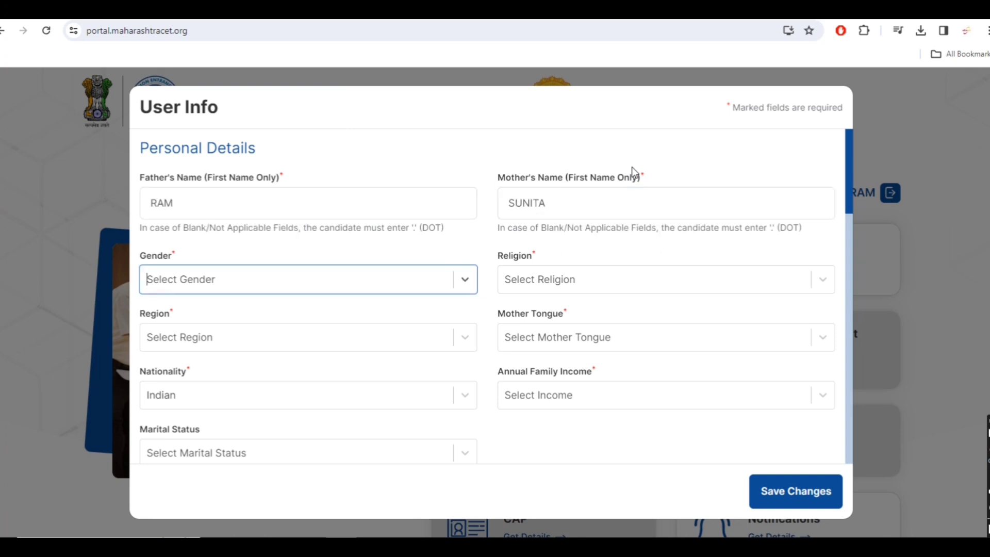
pyautogui.click(289, 283)
pyautogui.click(249, 314)
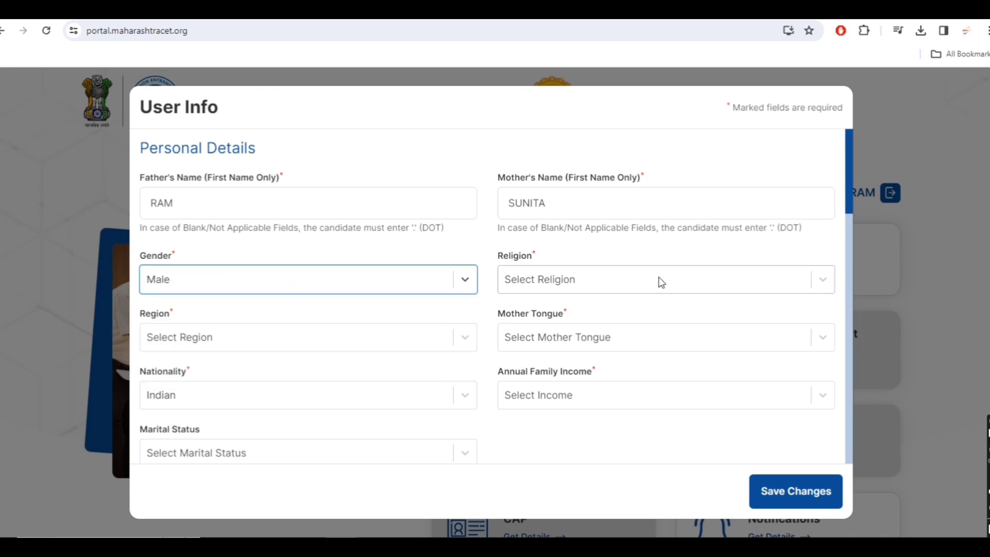
pyautogui.click(656, 280)
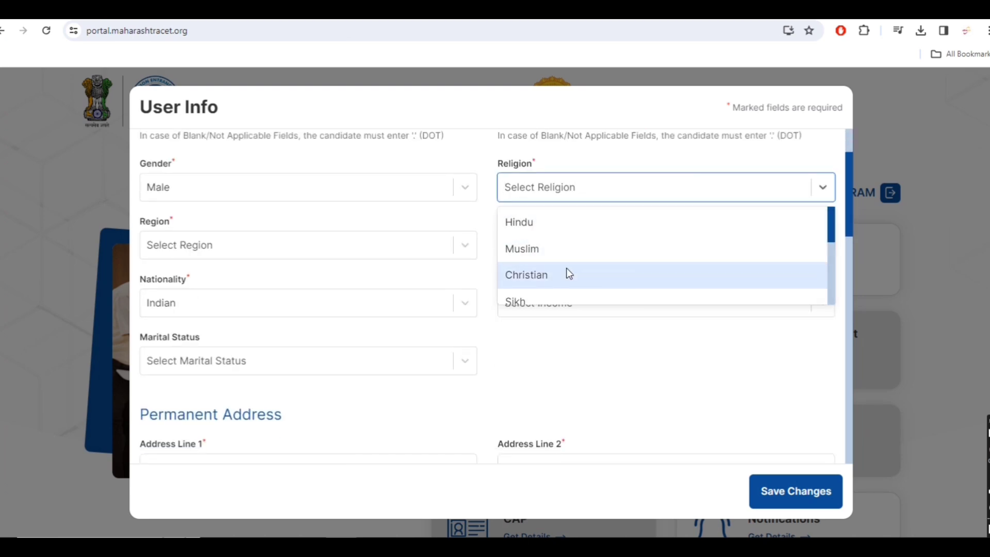
pyautogui.scroll(-1, 568, 271)
pyautogui.scroll(2, 566, 269)
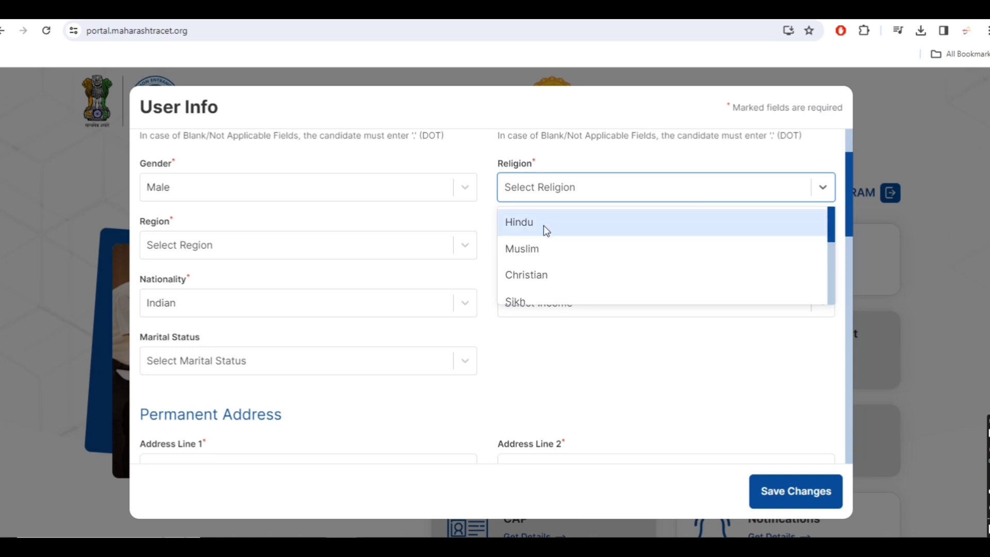
pyautogui.click(544, 225)
# Set region Urban, mother tongue Marathi, family income 50,001 - 1,00,000, marital status UnMarried.
pyautogui.click(320, 253)
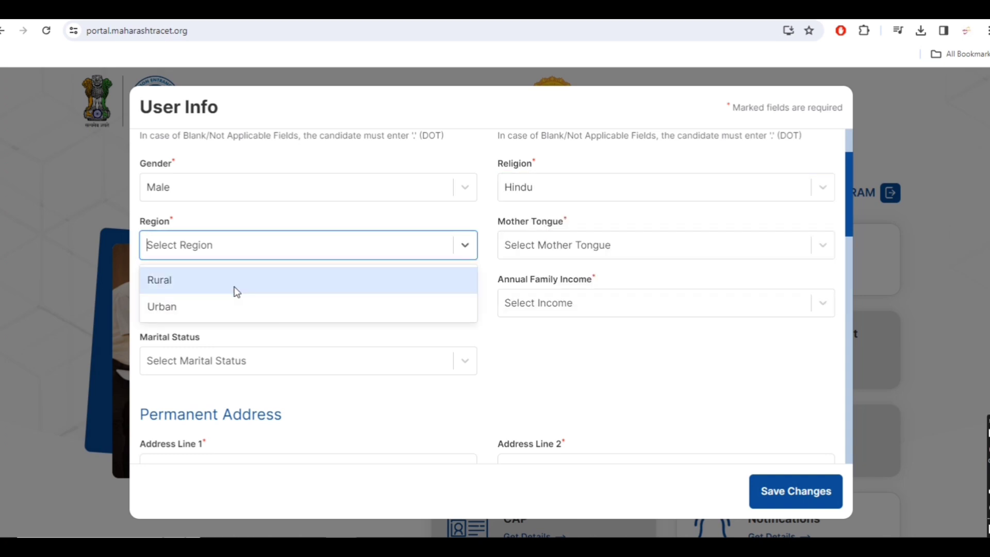
pyautogui.click(233, 310)
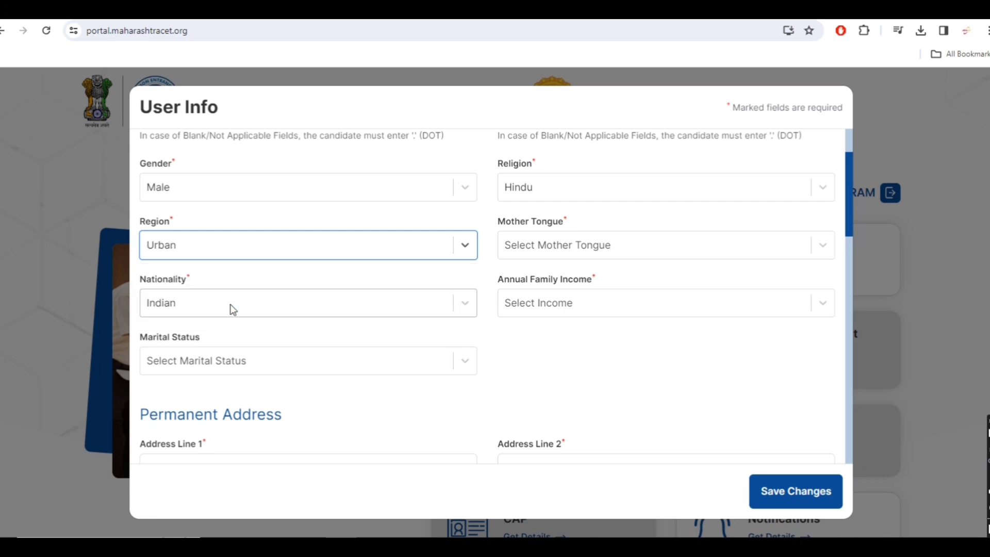
pyautogui.click(743, 245)
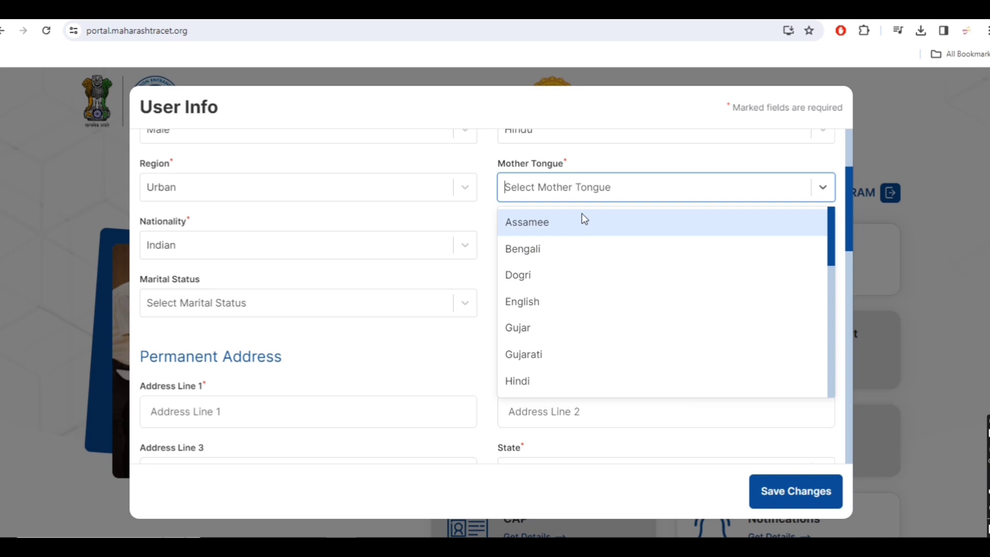
pyautogui.write('MARA')
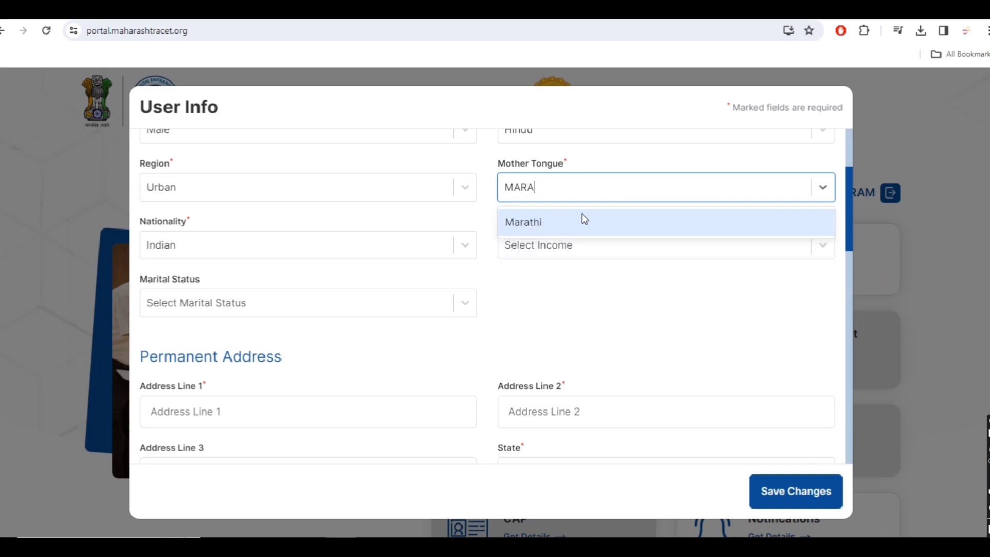
pyautogui.click(582, 214)
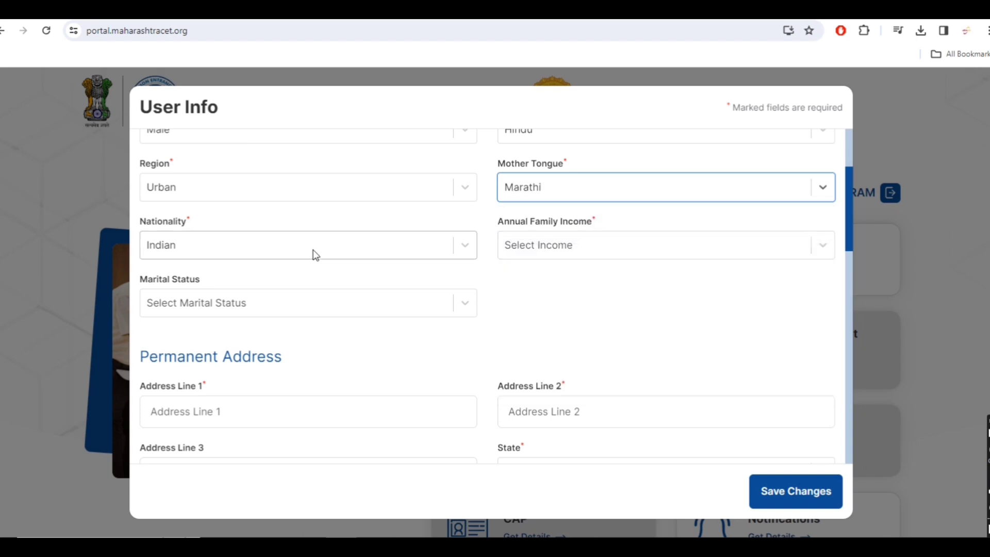
pyautogui.click(580, 251)
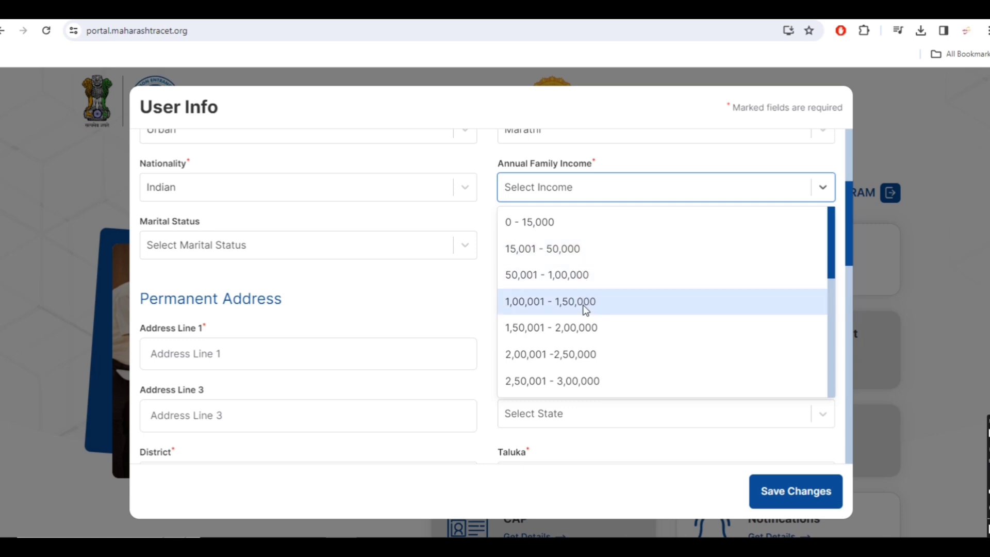
pyautogui.click(583, 283)
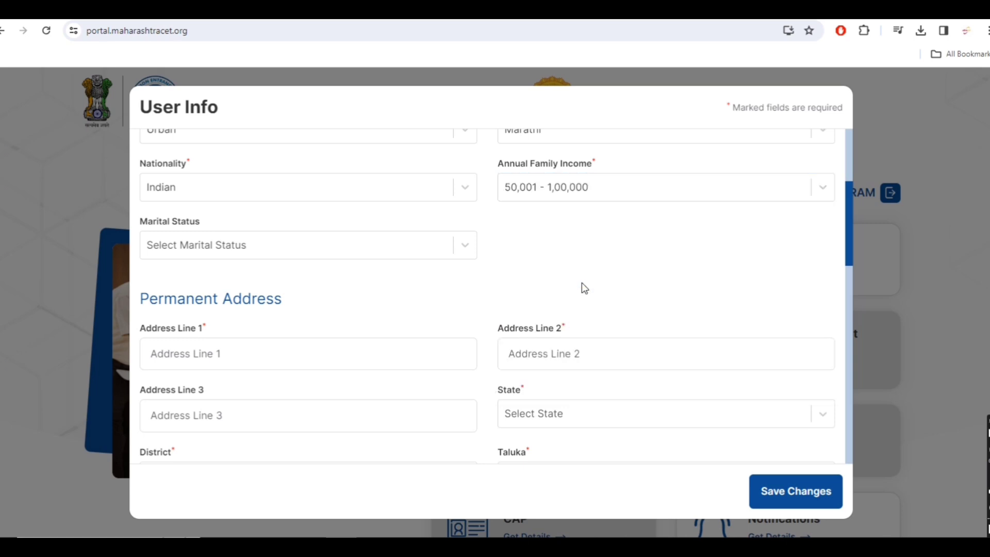
pyautogui.click(383, 244)
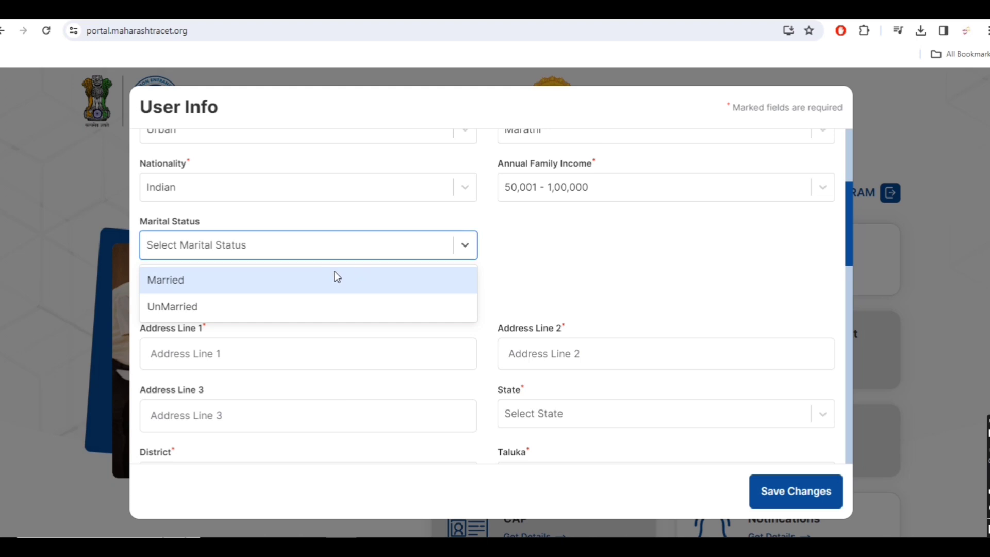
pyautogui.click(352, 313)
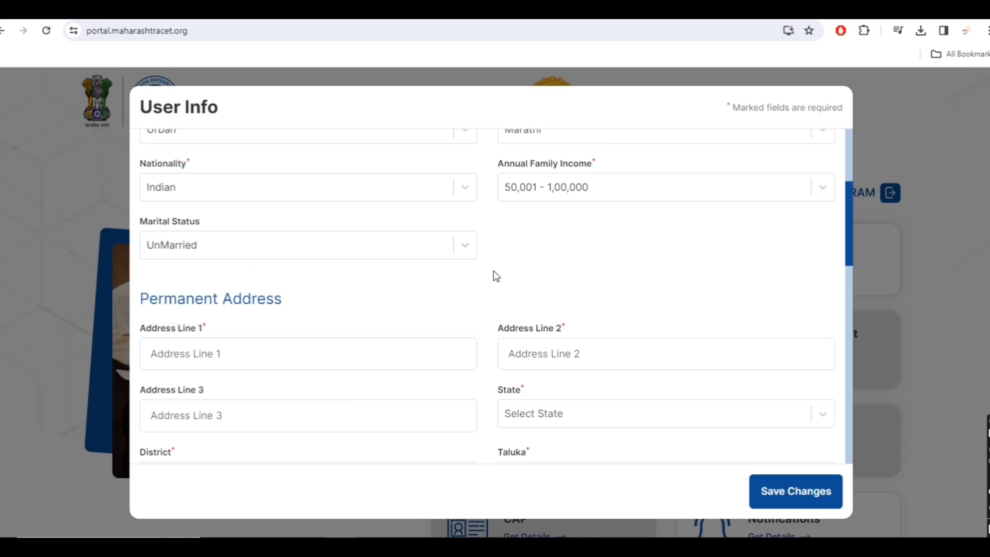
pyautogui.scroll(4, 639, 245)
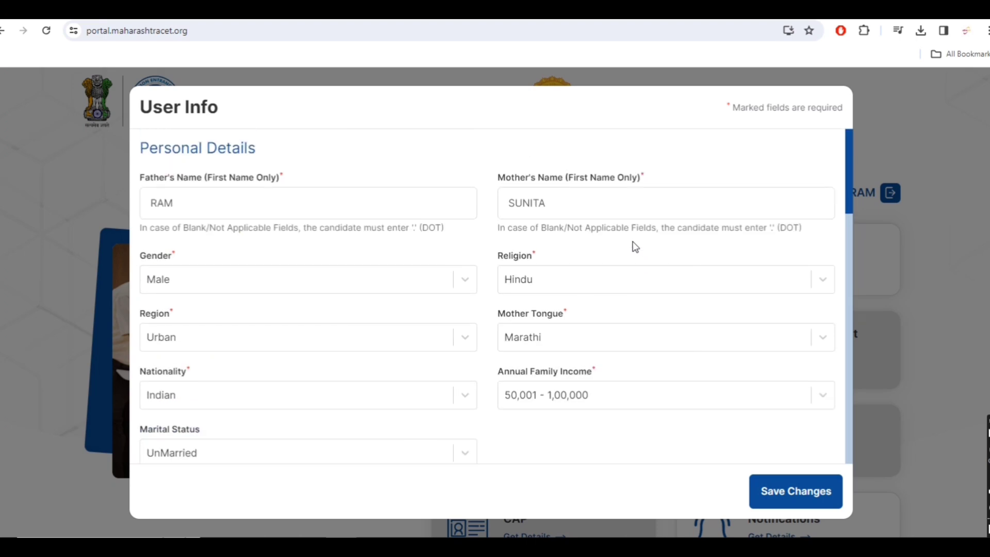
pyautogui.scroll(-3, 468, 299)
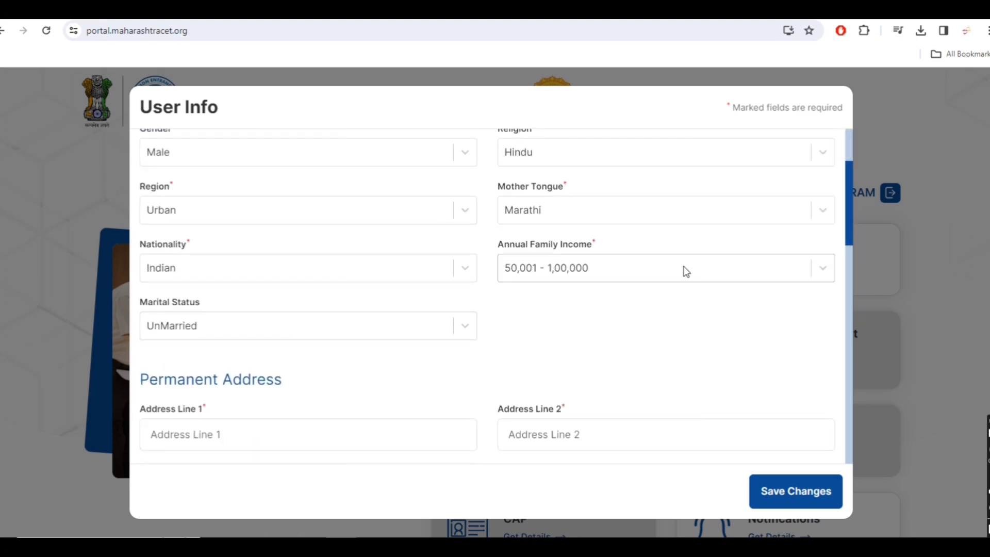
pyautogui.scroll(-4, 675, 273)
# Enter both permanent address lines and set State Maharashtra and District Amravati.
pyautogui.click(389, 253)
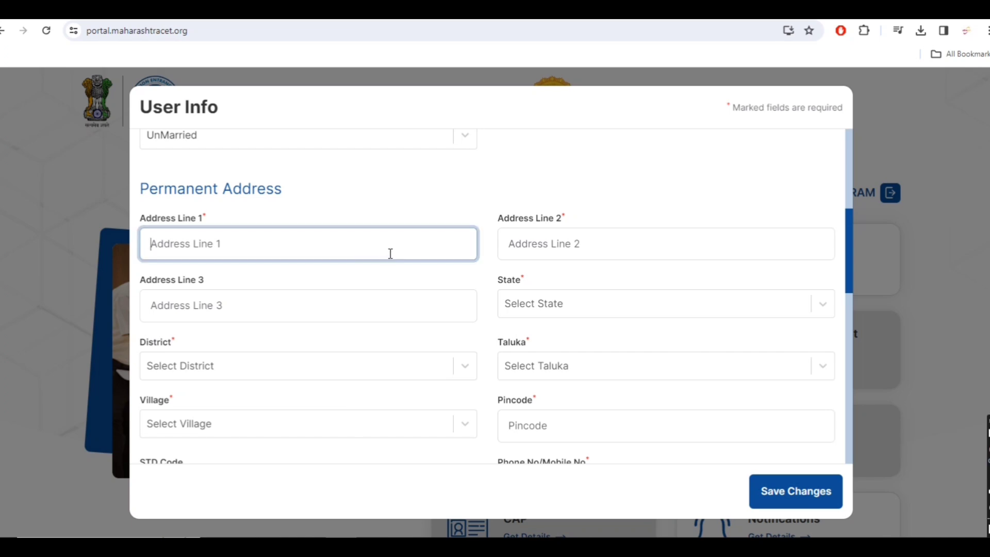
pyautogui.press('Tab')
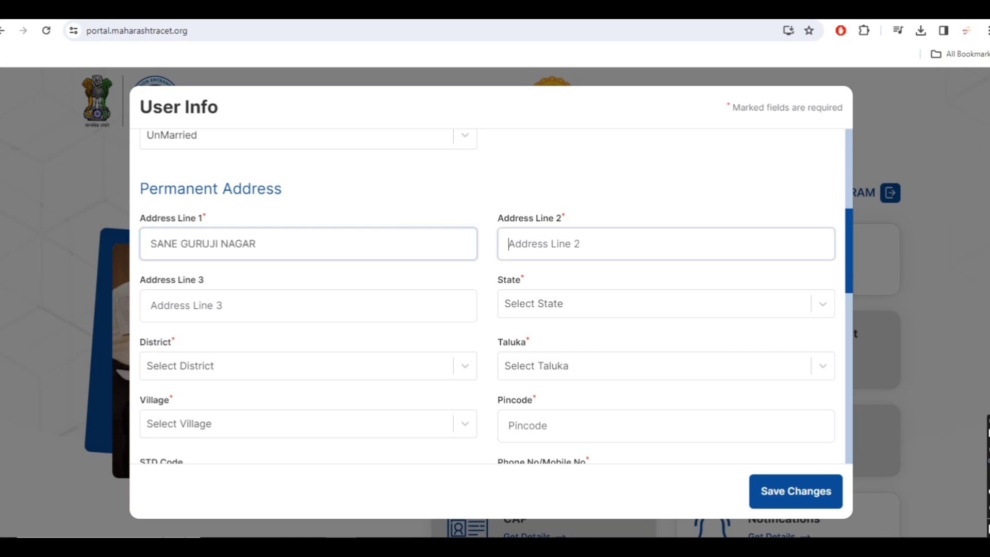
pyautogui.write('AMRAVATI')
pyautogui.press('Tab')
pyautogui.press('Tab')
pyautogui.write('maha')
pyautogui.press('Return')
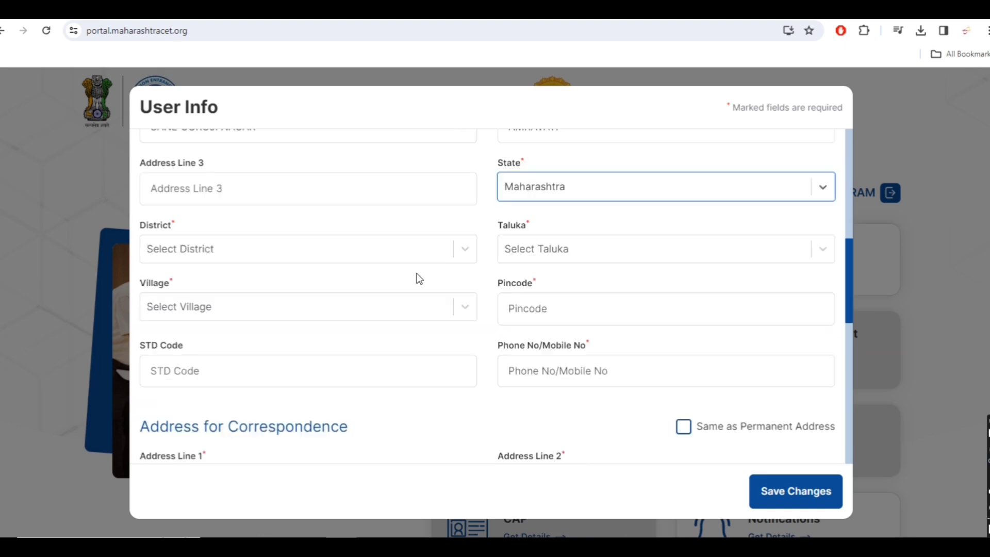
pyautogui.scroll(1, 418, 279)
pyautogui.click(409, 315)
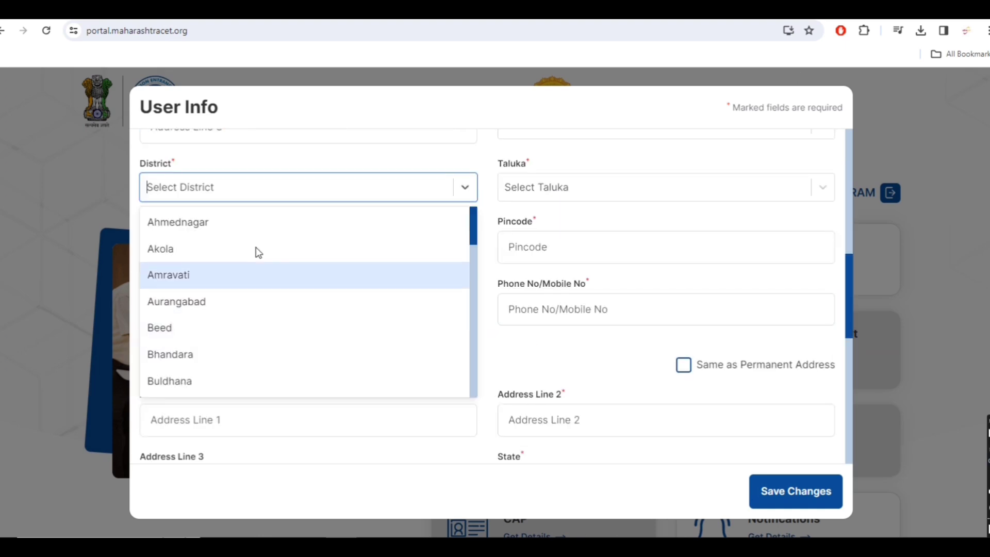
pyautogui.click(209, 274)
# Enter the pincode and phone number, and make correspondence address same as permanent.
pyautogui.click(580, 251)
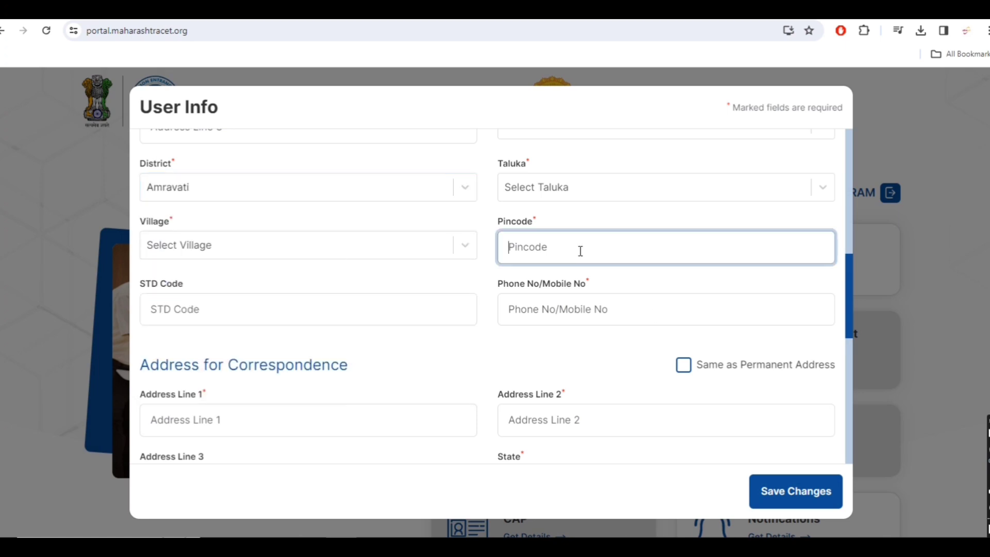
pyautogui.write('444607')
pyautogui.press('Tab')
pyautogui.press('Tab')
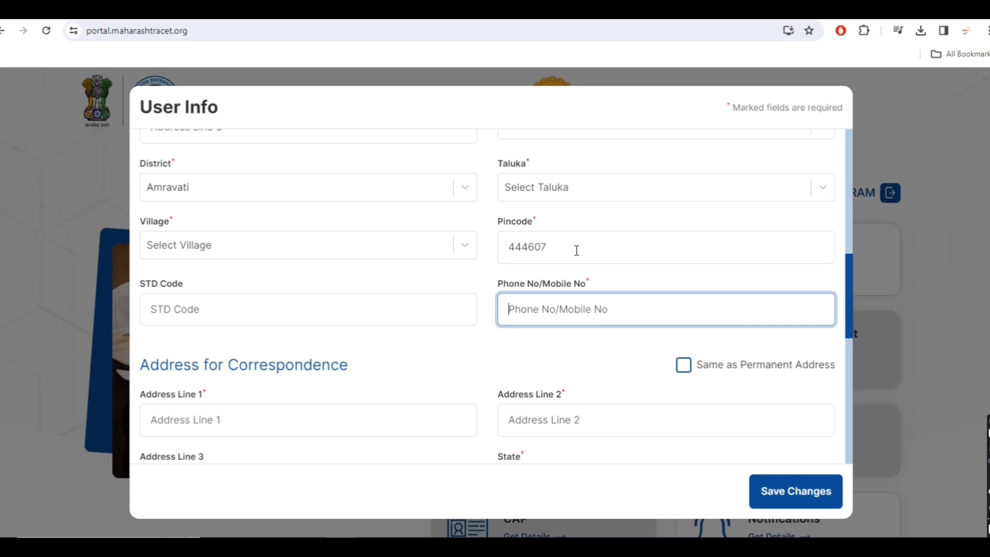
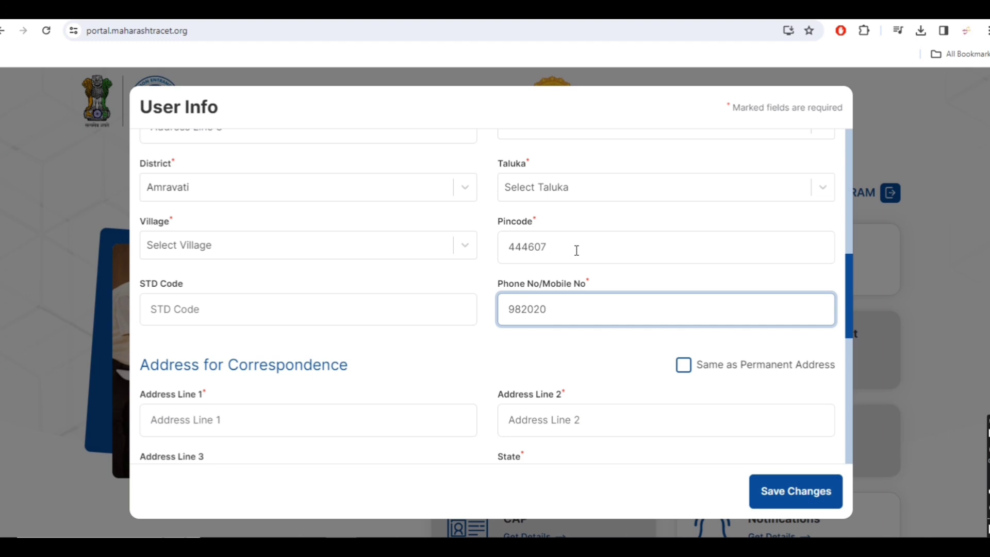
pyautogui.scroll(2, 378, 286)
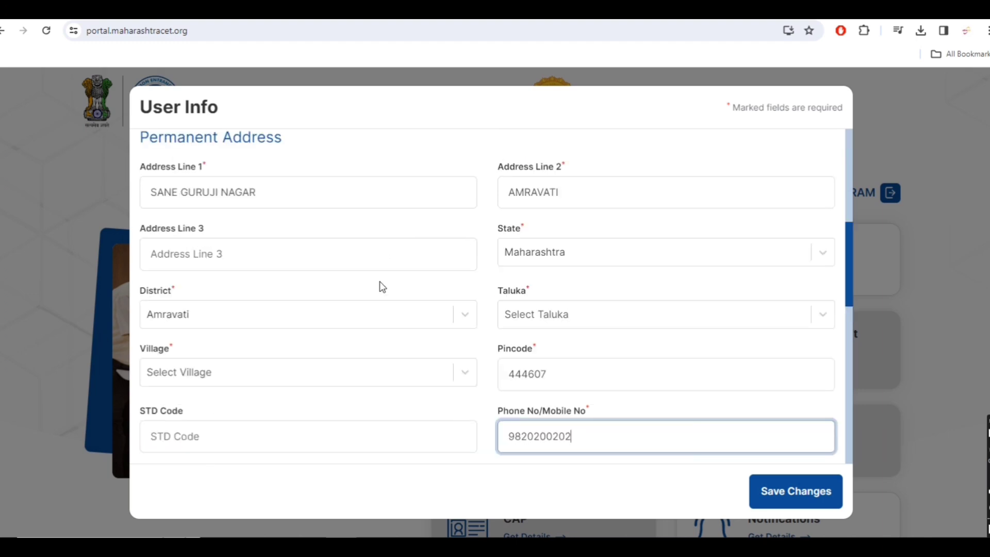
pyautogui.scroll(-2, 583, 367)
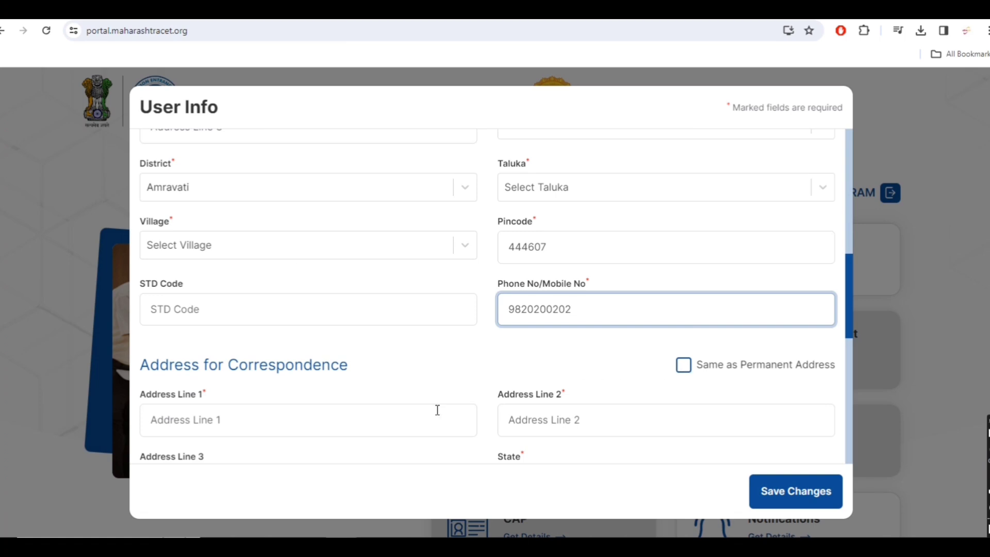
pyautogui.click(683, 366)
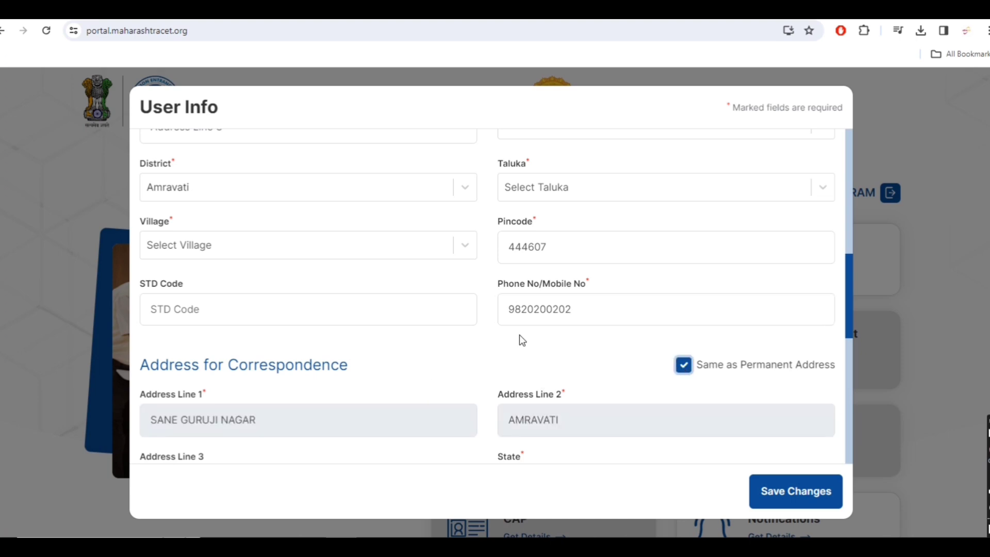
pyautogui.scroll(-6, 518, 335)
pyautogui.scroll(4, 510, 343)
pyautogui.scroll(-6, 510, 342)
pyautogui.click(292, 266)
# Answer Yes to Maharashtra domicile, No to minority and disability, and set SSC passing year 2007.
pyautogui.click(216, 295)
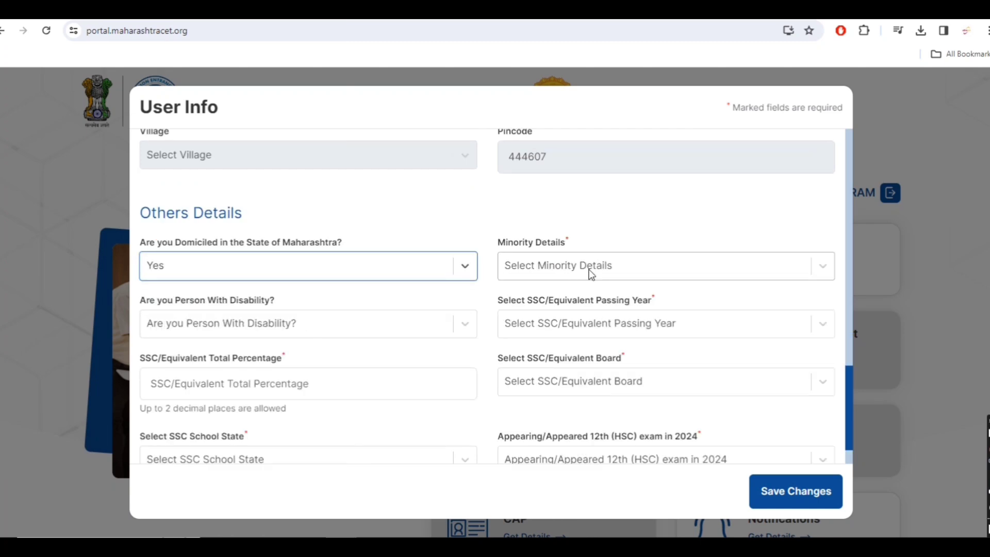
pyautogui.click(592, 273)
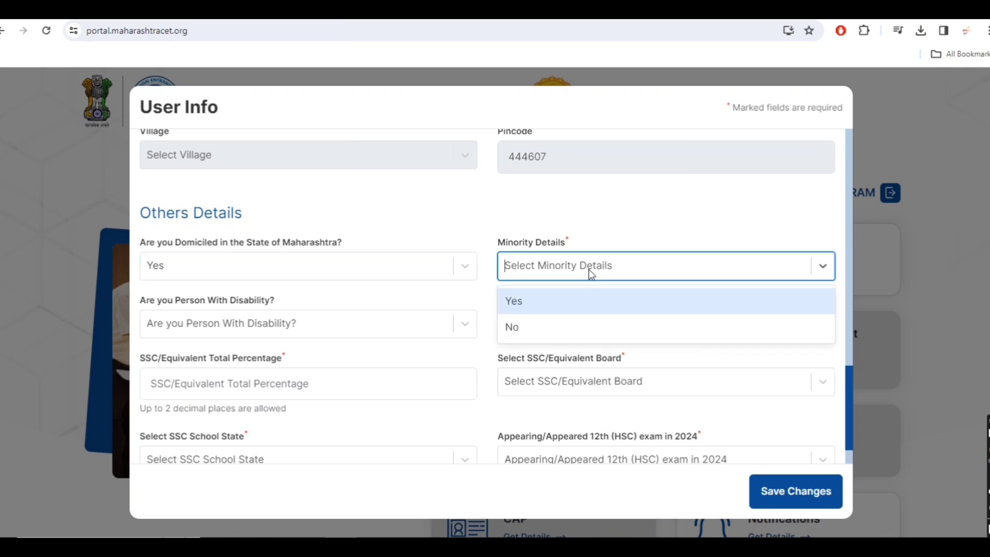
pyautogui.click(516, 325)
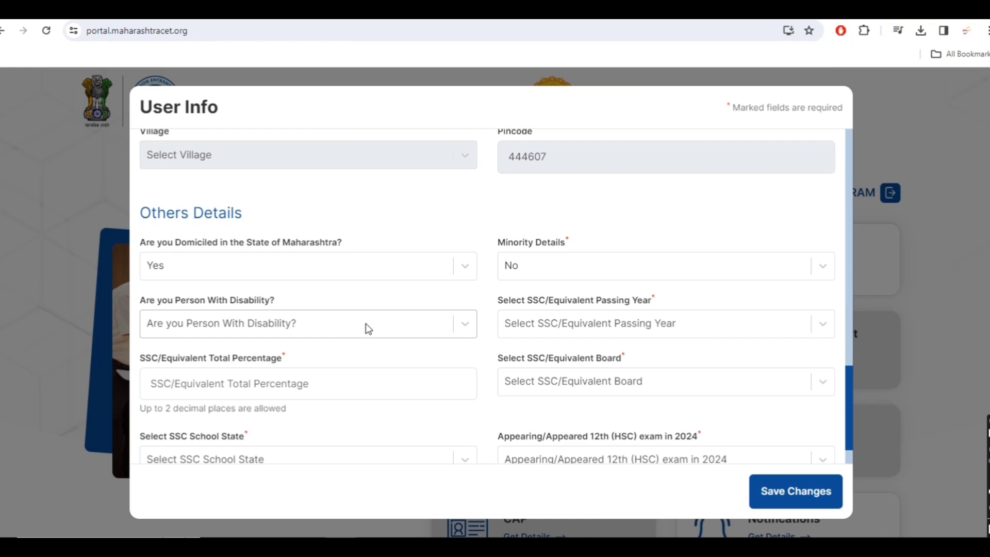
pyautogui.click(366, 324)
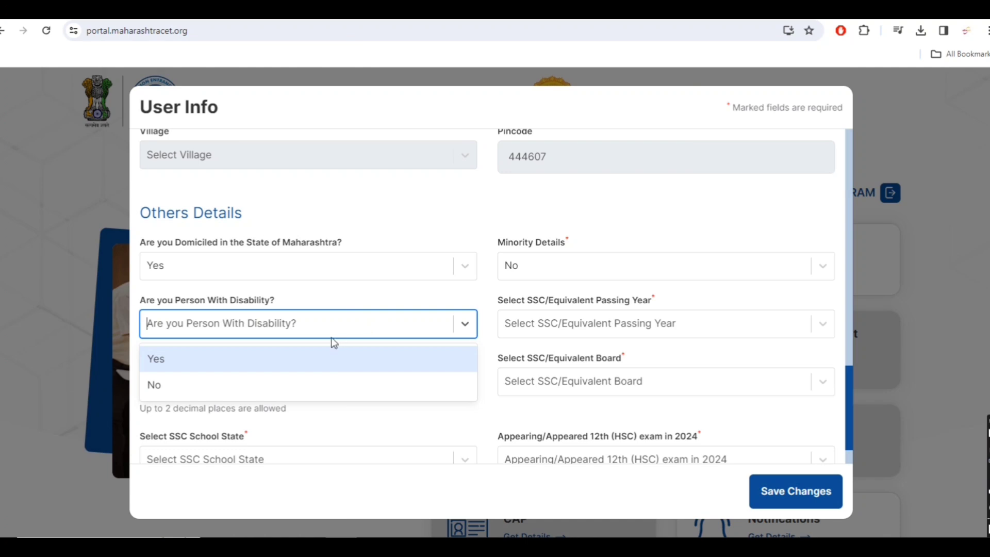
pyautogui.click(309, 388)
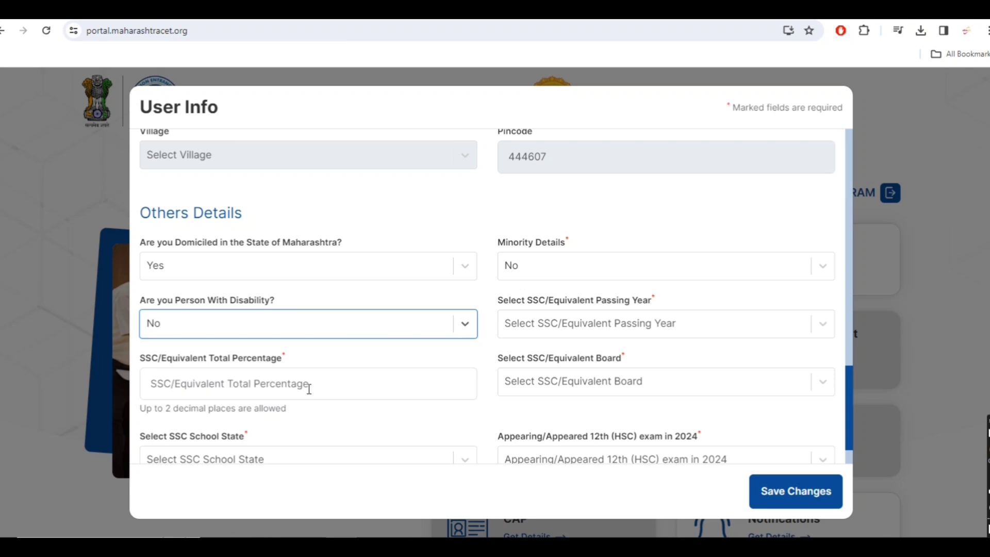
pyautogui.click(569, 332)
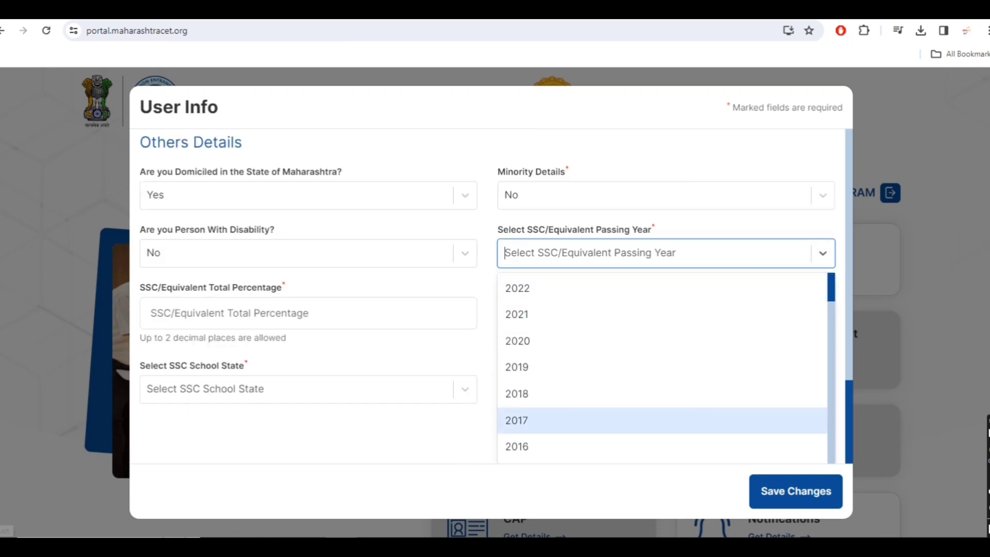
pyautogui.write('2007')
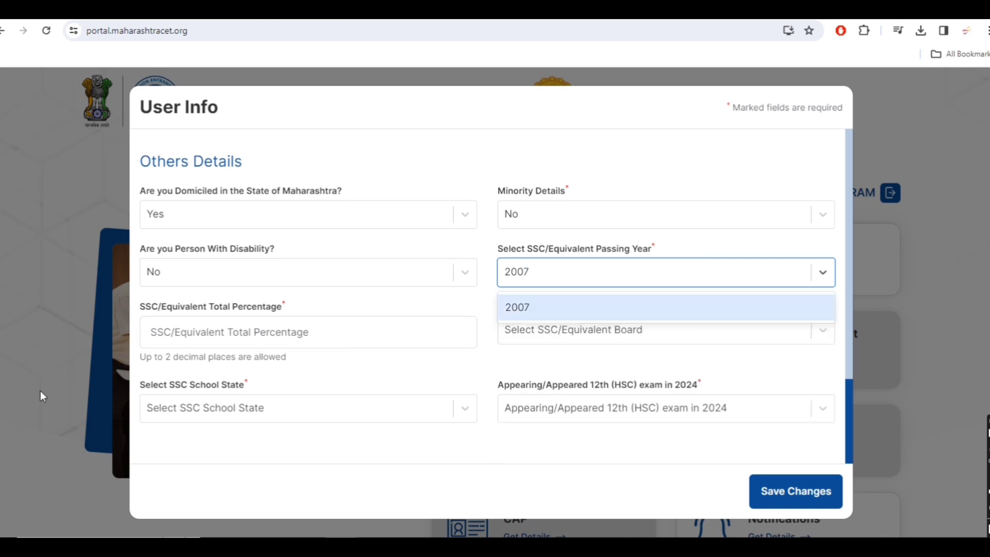
pyautogui.click(543, 311)
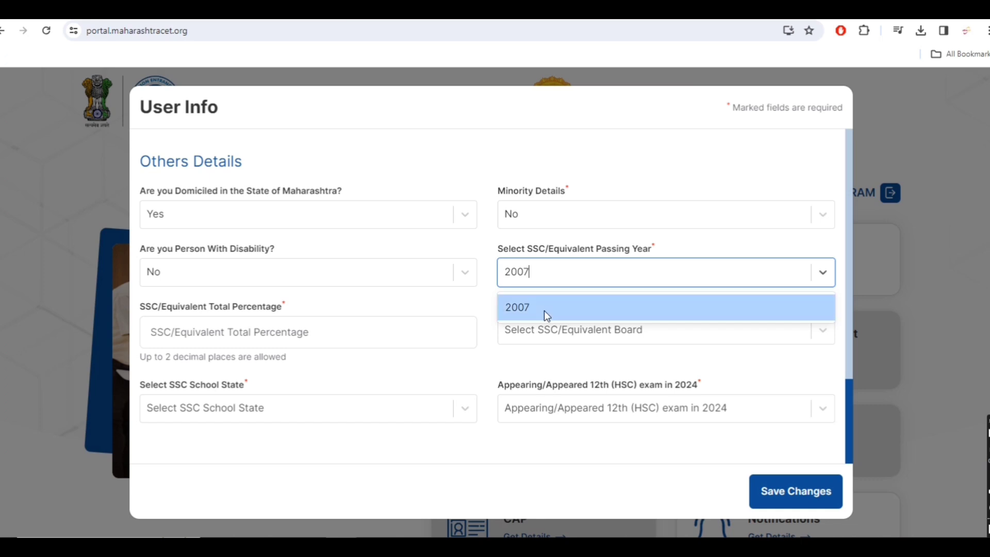
pyautogui.click(272, 339)
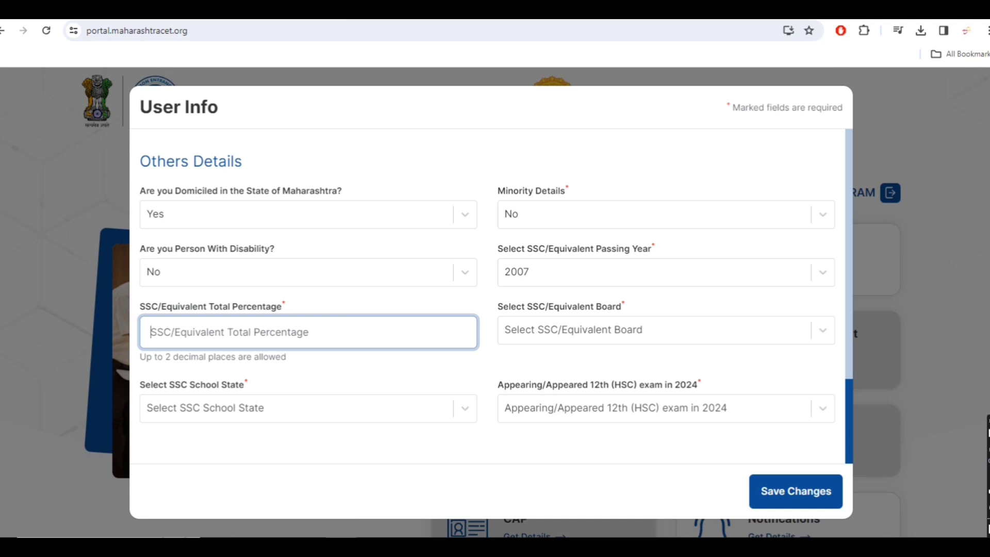
# Enter SSC percentage 77.38, board Maharashtra State Board, and school state Maharashtra.
pyautogui.write('77.38')
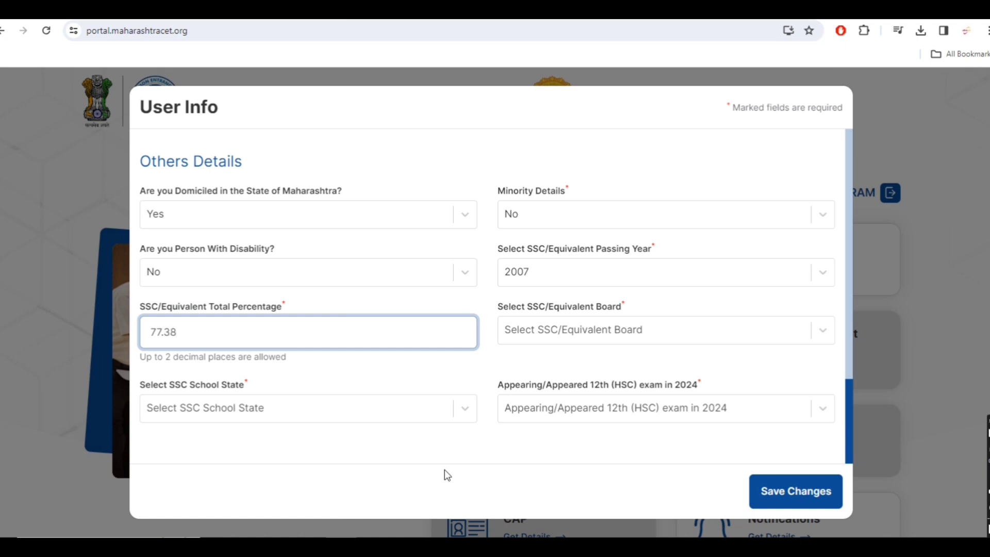
pyautogui.click(623, 332)
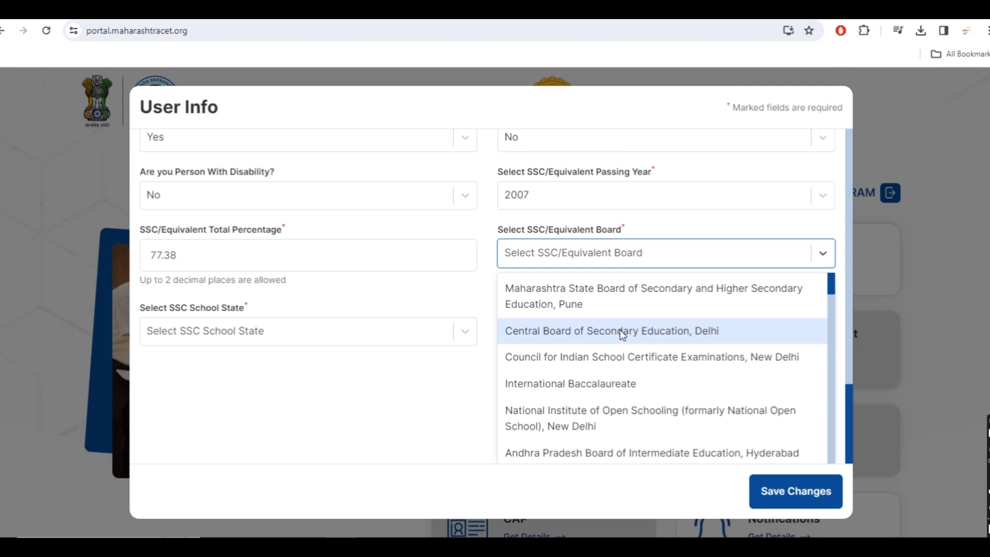
pyautogui.click(648, 288)
pyautogui.click(249, 407)
pyautogui.write('MAH')
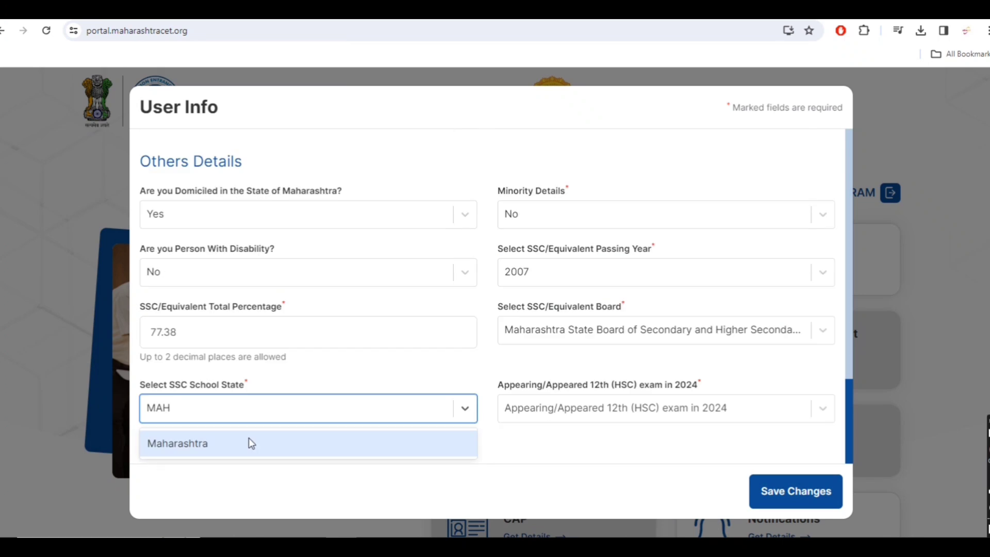
pyautogui.click(250, 445)
# Answer Yes for the HSC 2024 exam and attempt to save the User Info.
pyautogui.click(604, 417)
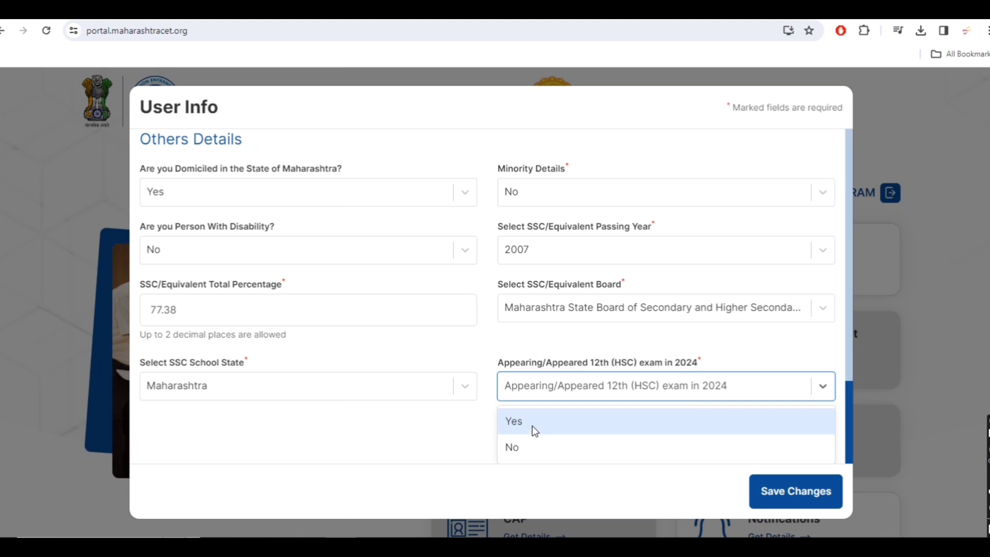
pyautogui.click(524, 420)
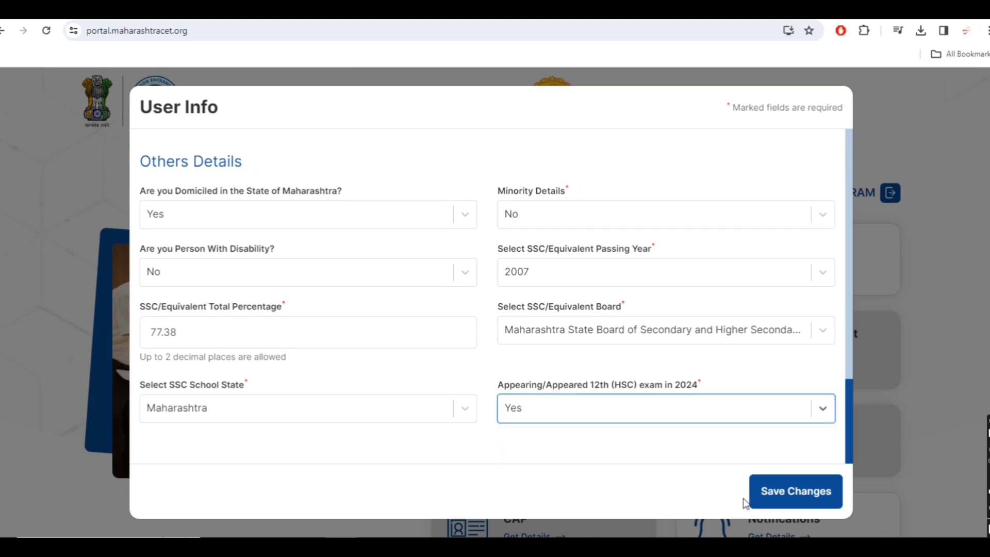
pyautogui.click(810, 495)
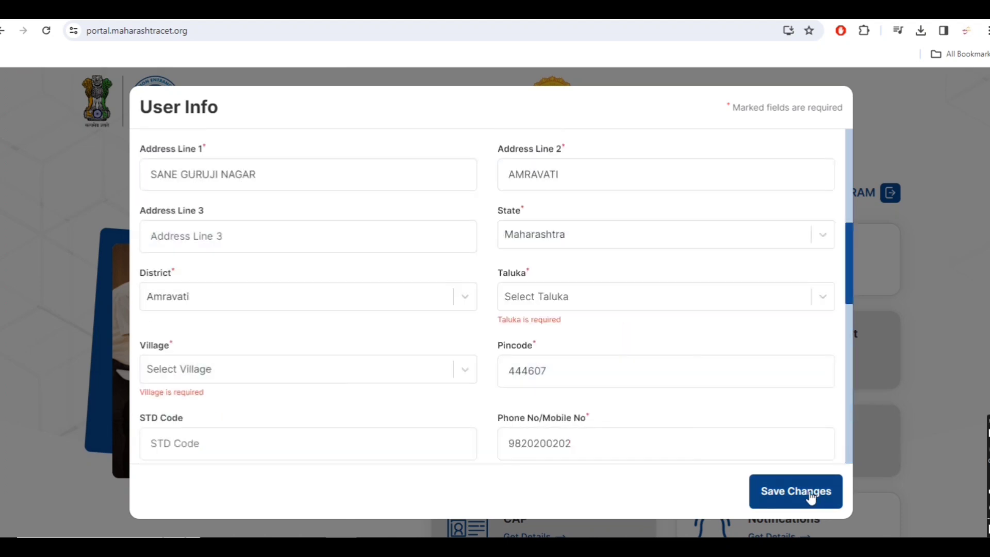
# Set the permanent address Taluka to Amravati and Village to Amravati (M Corp.).
pyautogui.click(552, 303)
pyautogui.click(546, 249)
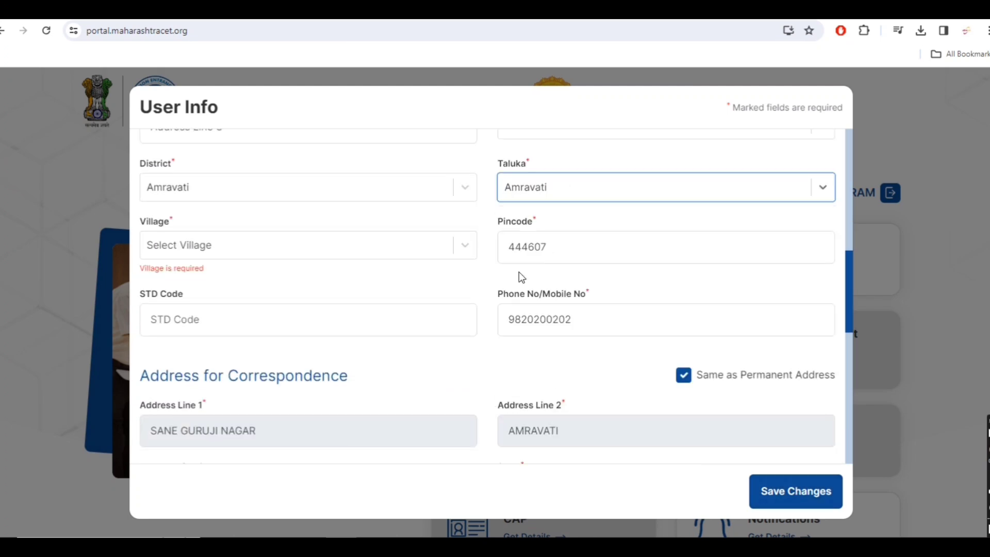
pyautogui.click(344, 246)
pyautogui.click(262, 332)
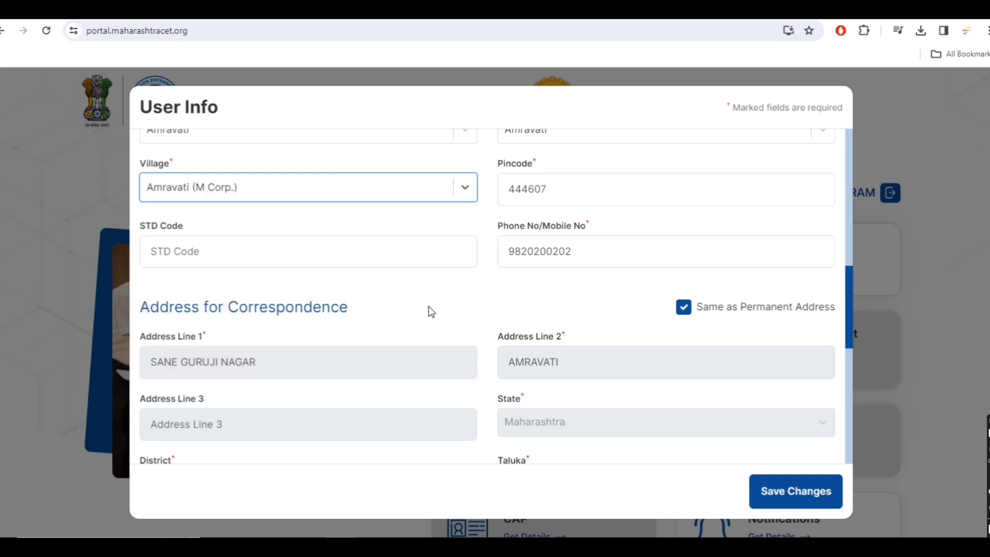
pyautogui.scroll(1, 478, 306)
pyautogui.scroll(10, 479, 306)
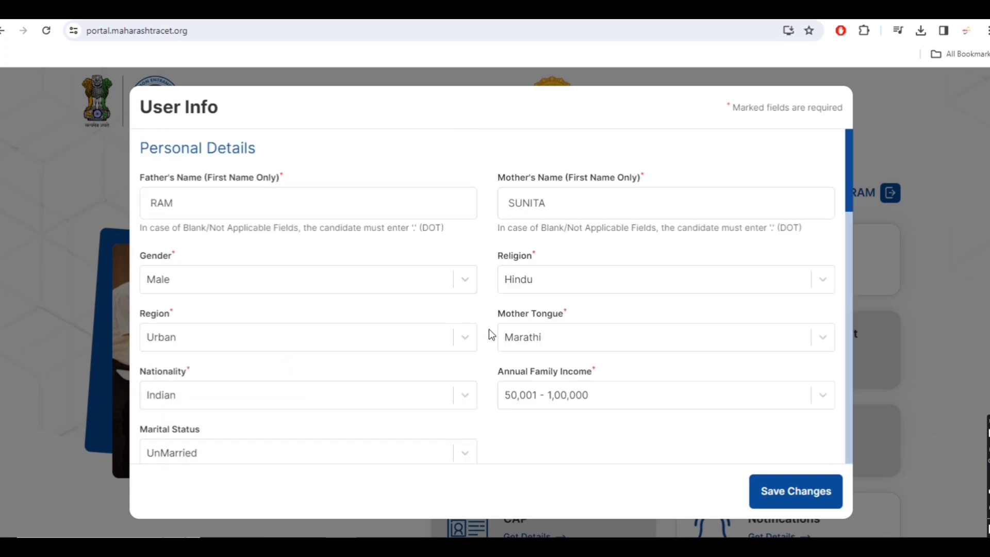
pyautogui.scroll(-15, 528, 362)
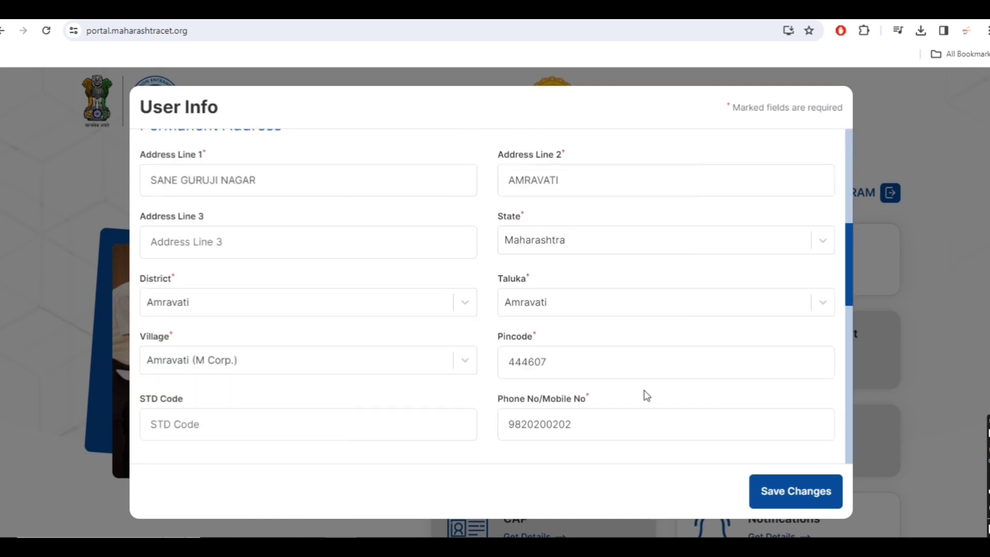
pyautogui.scroll(-3, 645, 396)
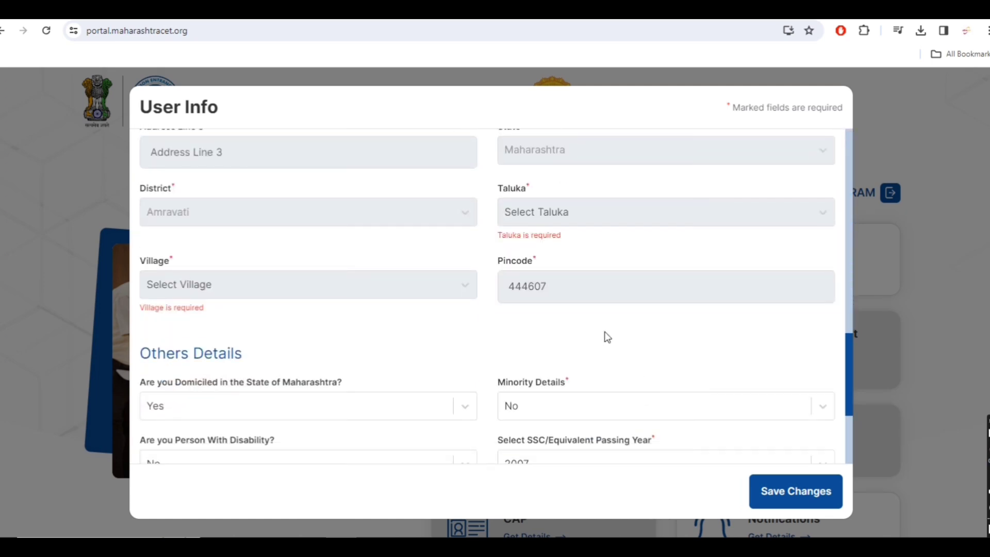
pyautogui.scroll(4, 605, 330)
# Re-tick Same as Permanent Address and save the User Info changes.
pyautogui.click(683, 226)
pyautogui.click(682, 226)
pyautogui.scroll(-2, 658, 299)
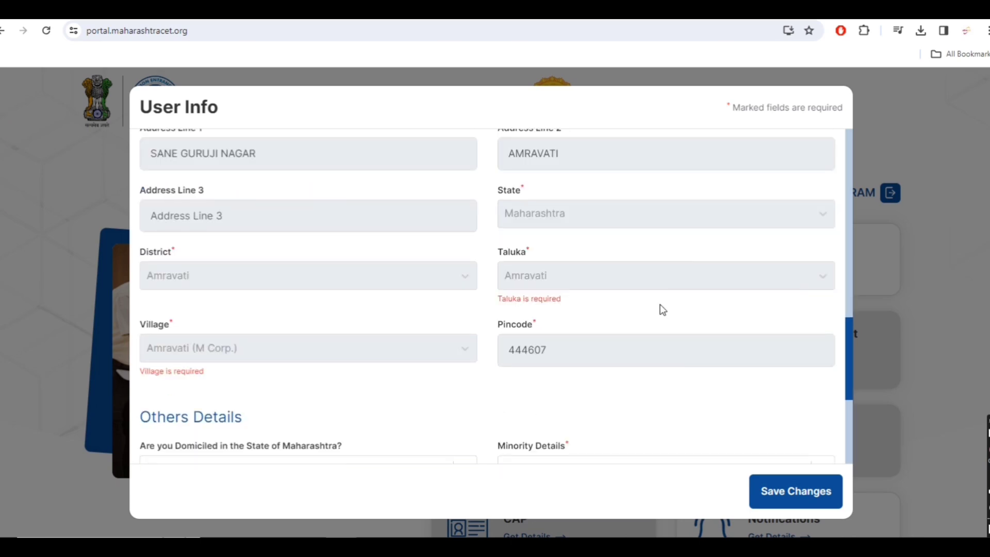
pyautogui.scroll(-4, 669, 345)
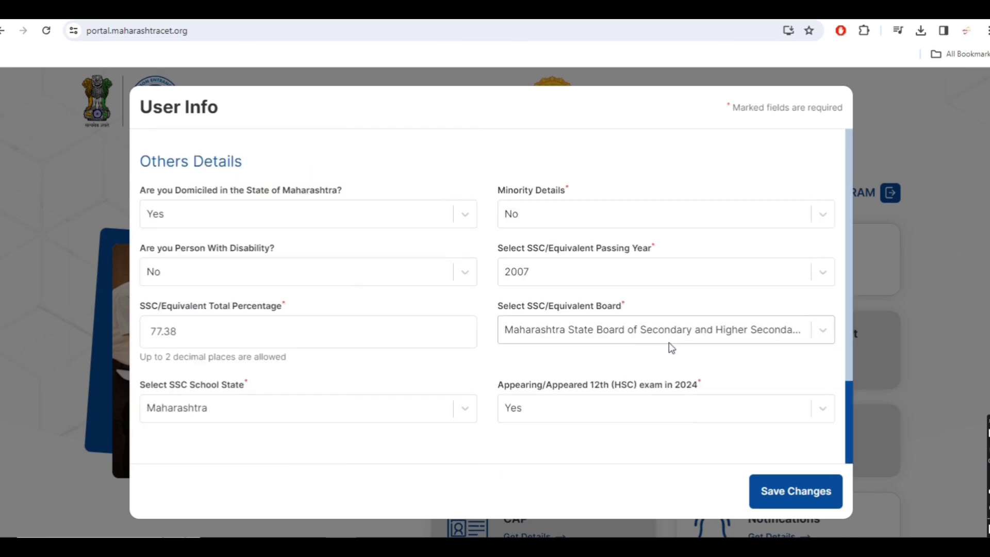
pyautogui.click(778, 494)
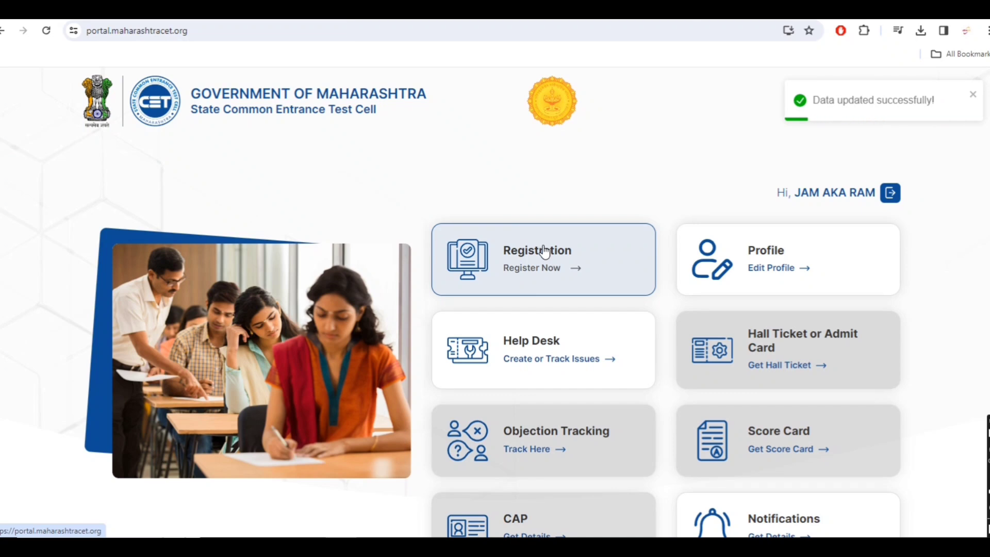
# Browse the updated dashboard and open the Registration card's list of CET exams.
pyautogui.scroll(-3, 776, 199)
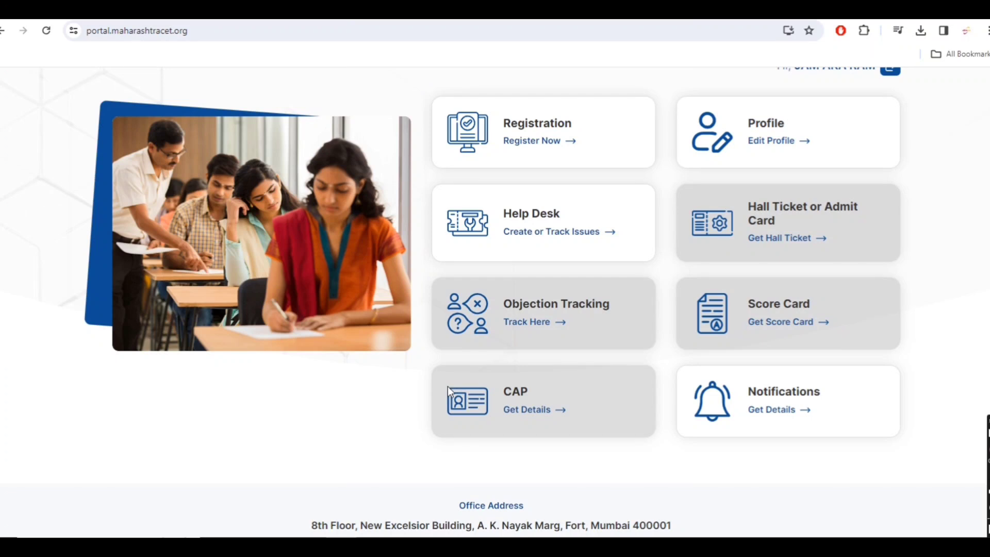
pyautogui.scroll(3, 448, 386)
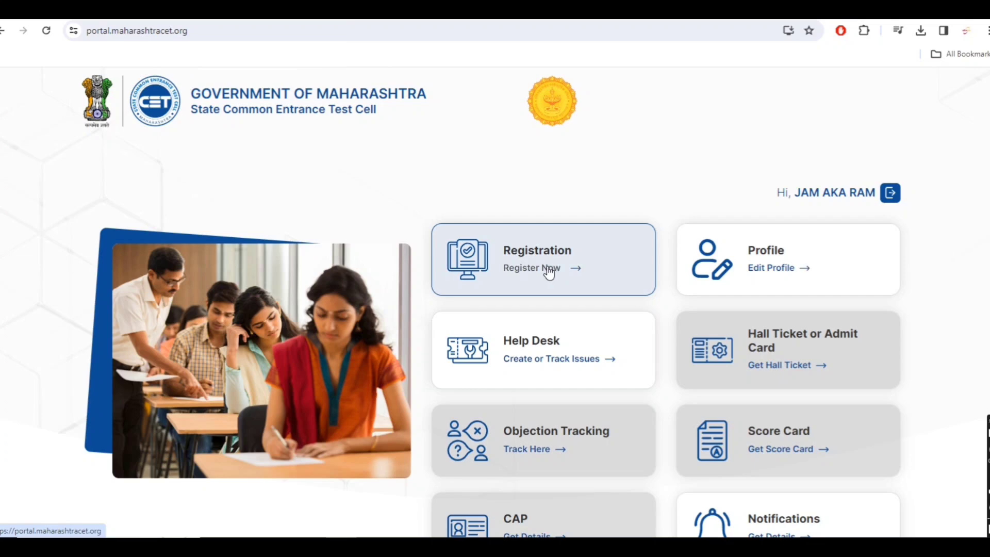
pyautogui.scroll(-4, 598, 355)
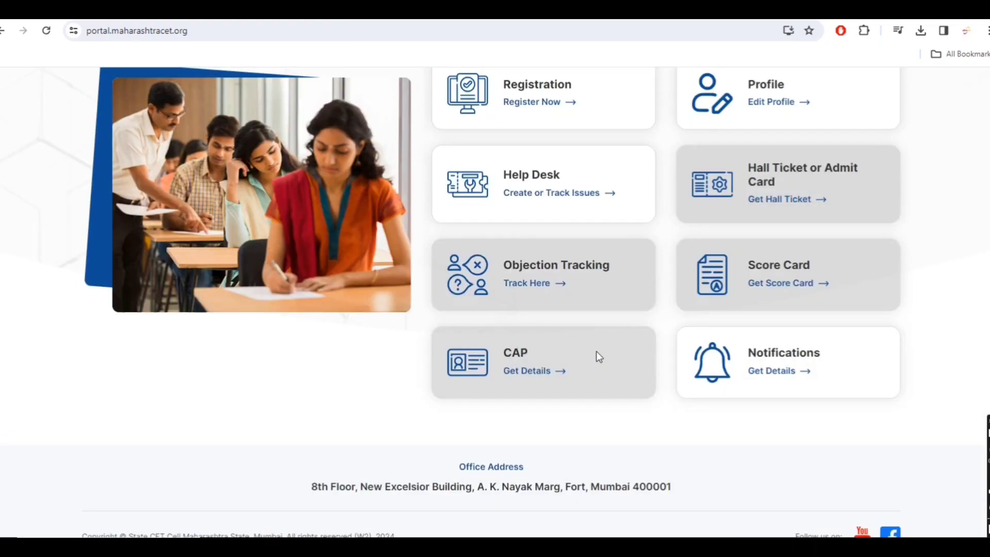
pyautogui.scroll(3, 596, 352)
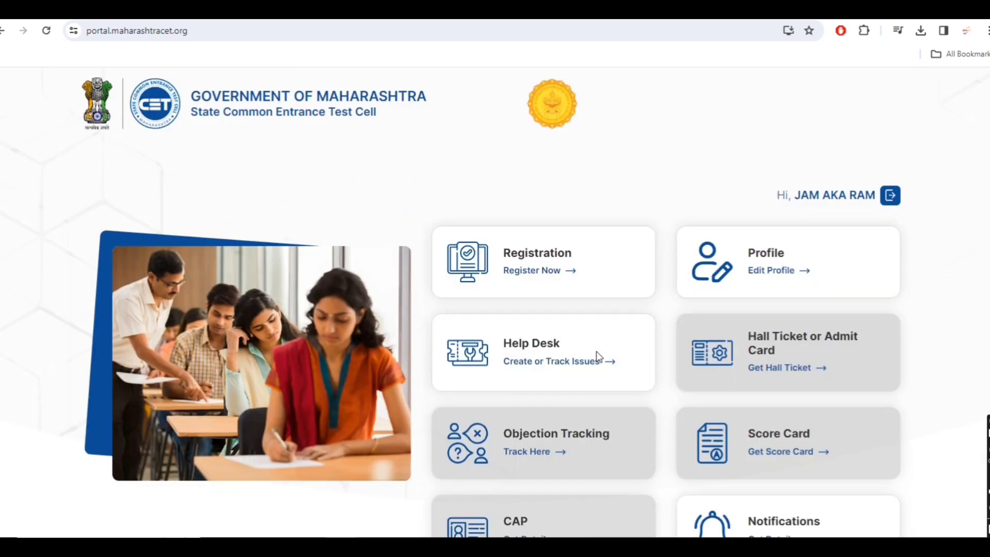
pyautogui.scroll(-4, 593, 354)
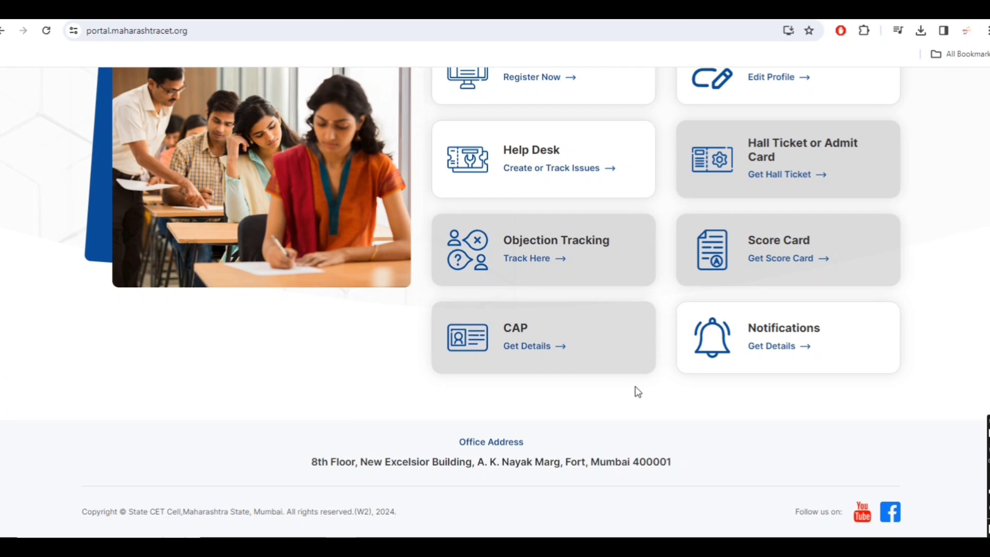
pyautogui.scroll(4, 638, 392)
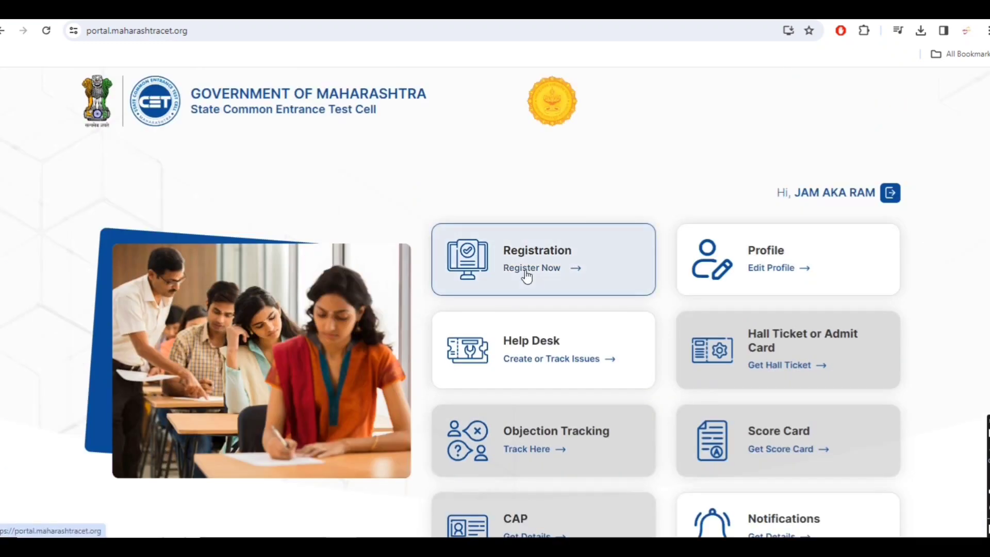
pyautogui.click(513, 267)
pyautogui.scroll(-5, 388, 390)
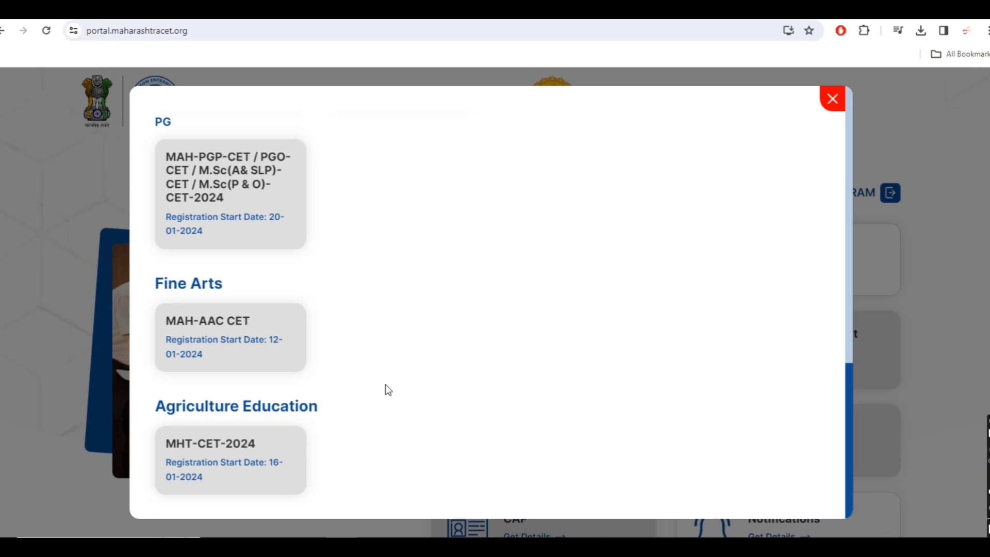
# Browse the 2024 CET exams under Technical, Higher, Medical, Fine Arts and Agriculture, then close the list.
pyautogui.scroll(5, 387, 390)
pyautogui.scroll(4, 388, 391)
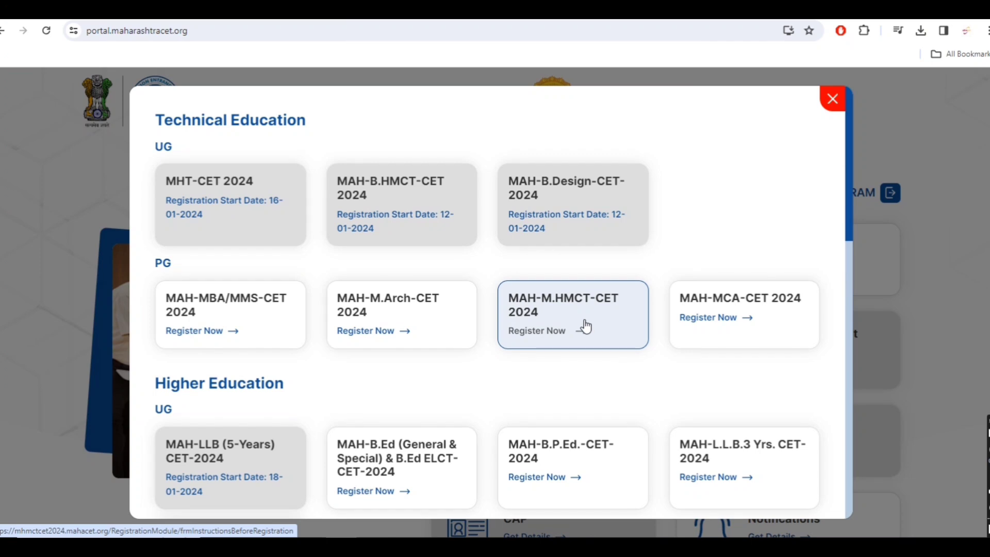
pyautogui.scroll(-5, 445, 341)
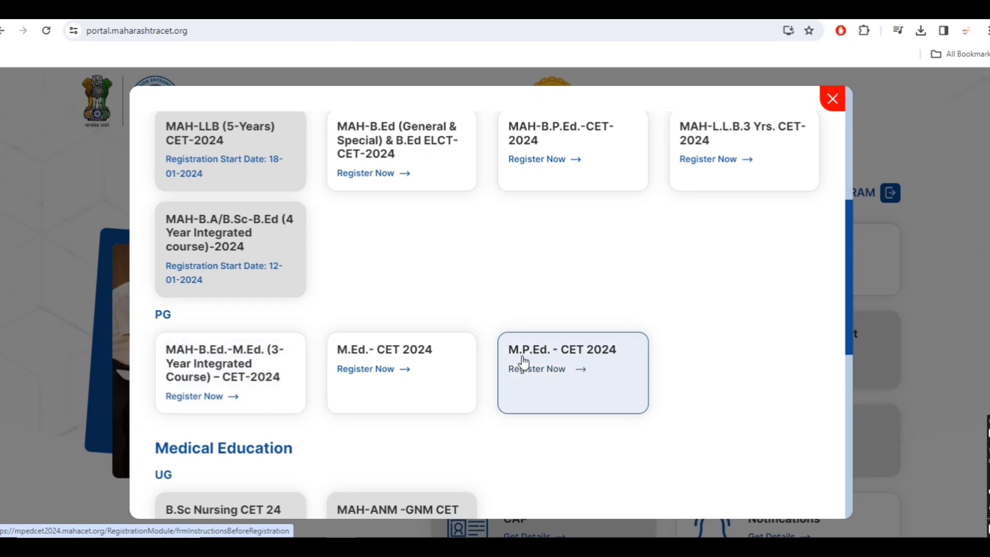
pyautogui.scroll(-2, 223, 376)
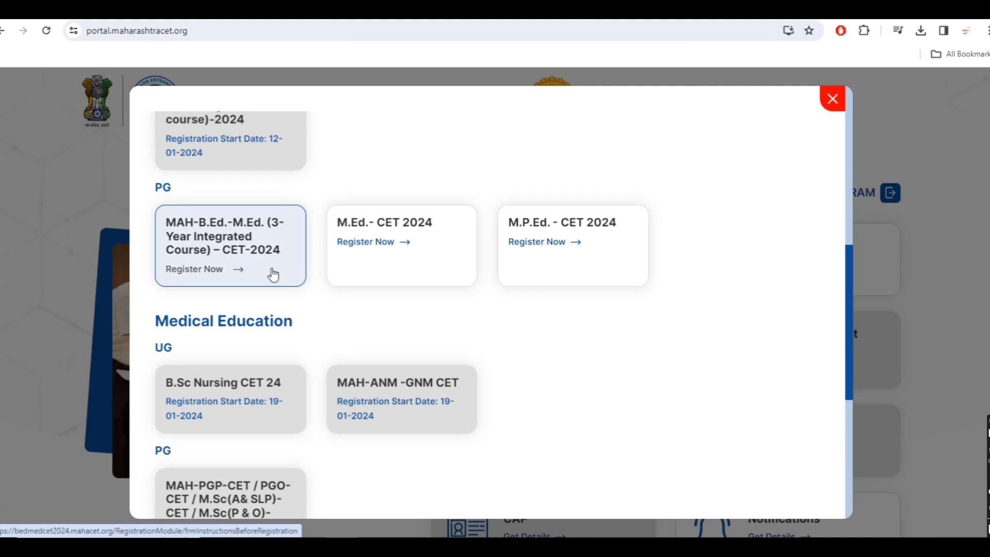
pyautogui.scroll(-2, 219, 432)
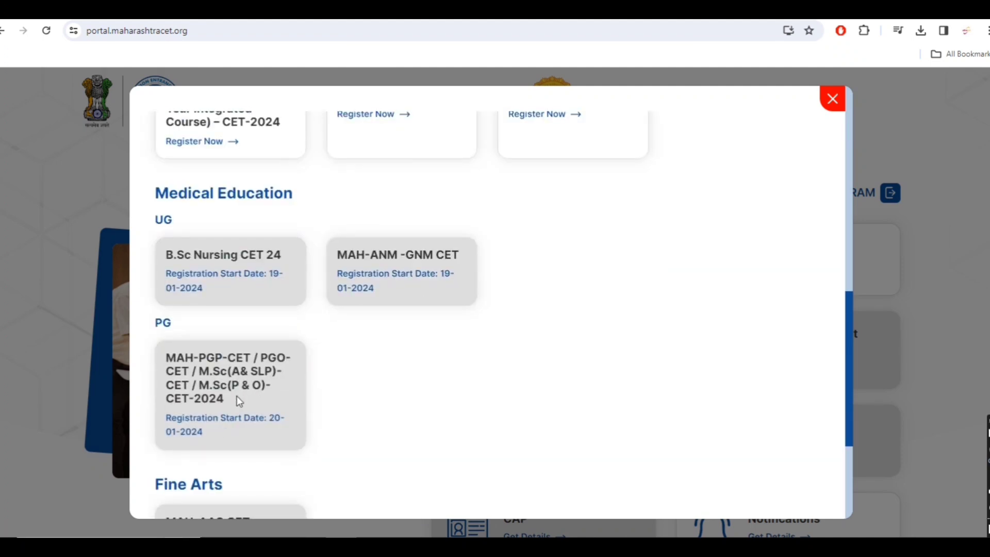
pyautogui.scroll(-2, 236, 397)
pyautogui.scroll(-1, 216, 422)
pyautogui.scroll(7, 332, 389)
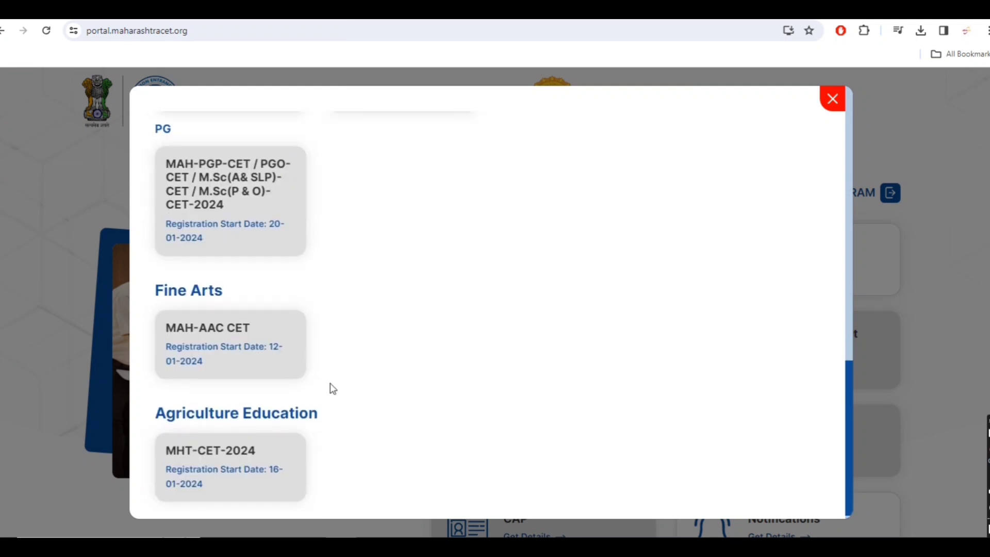
pyautogui.scroll(3, 360, 245)
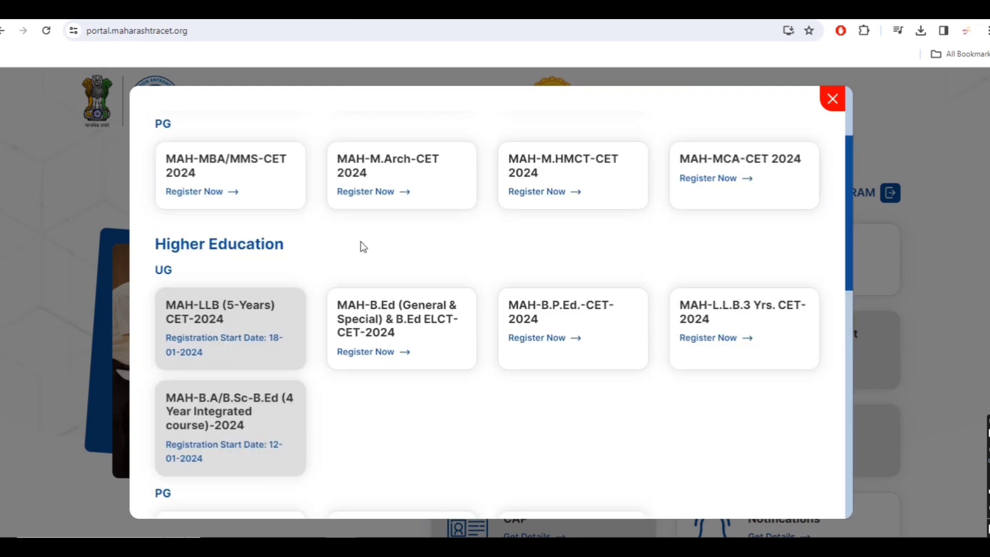
pyautogui.scroll(2, 232, 235)
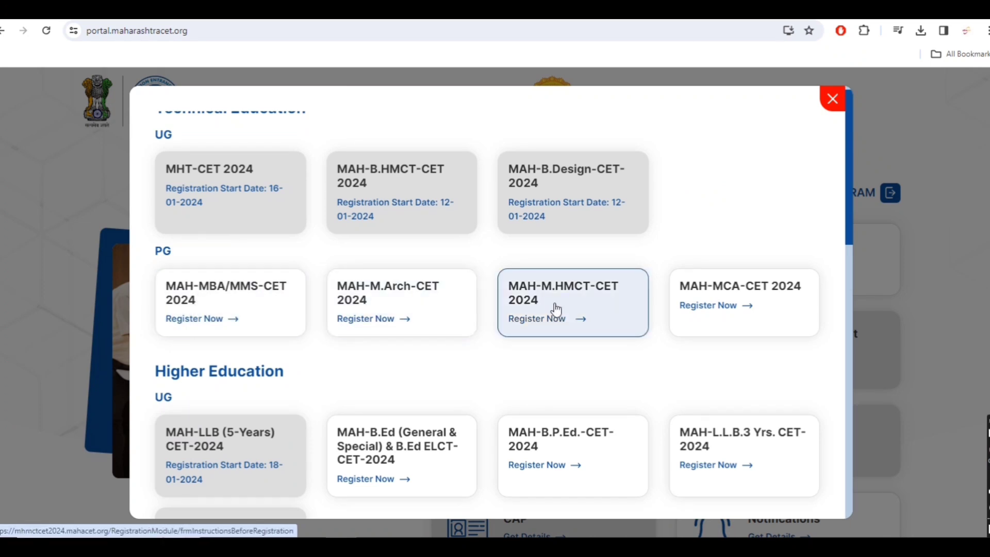
pyautogui.scroll(1, 376, 280)
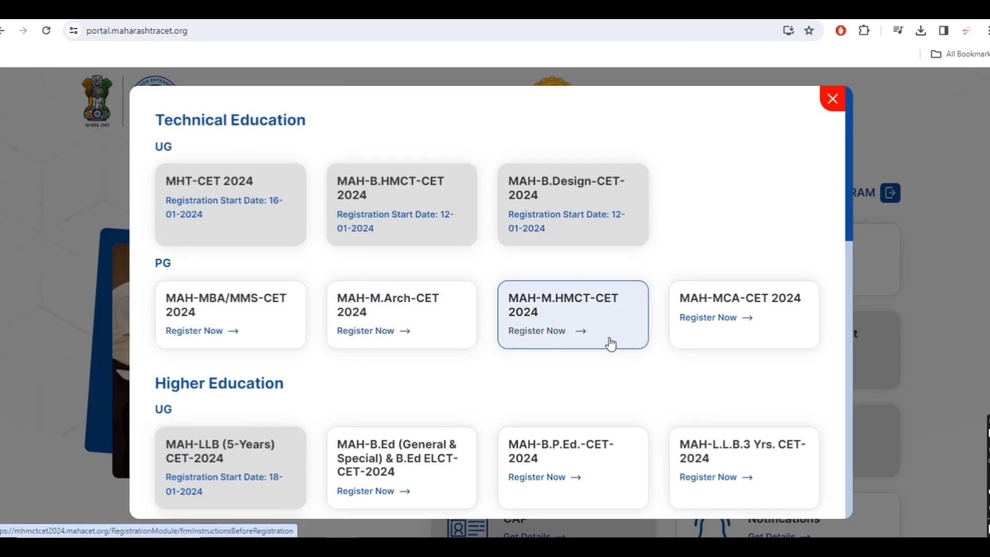
pyautogui.scroll(-1, 610, 343)
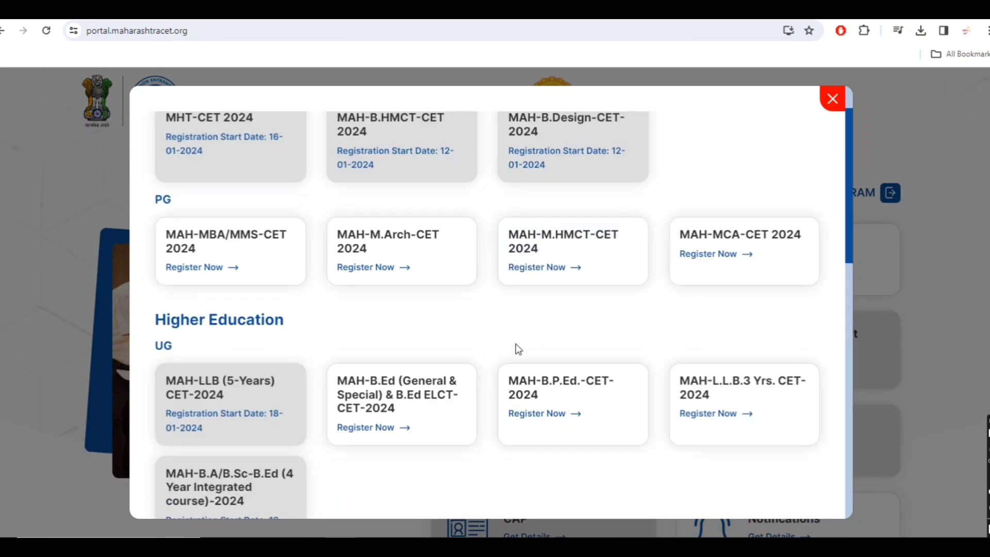
pyautogui.click(832, 98)
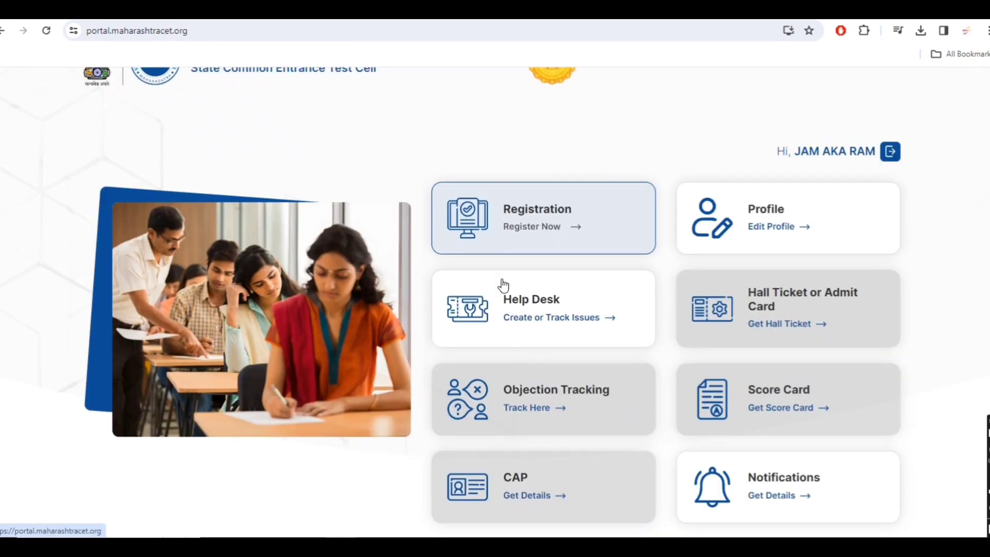
pyautogui.scroll(-1, 503, 284)
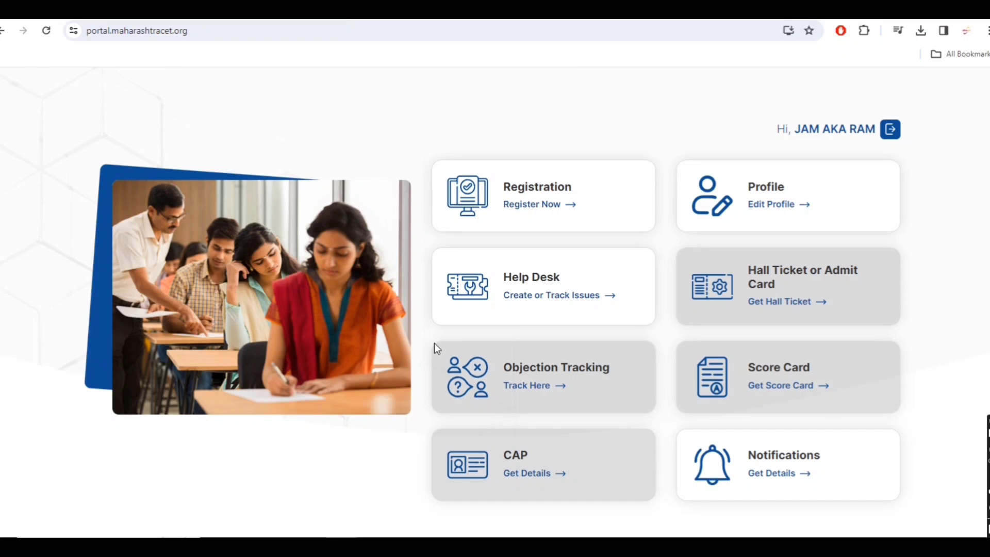
pyautogui.scroll(-2, 435, 347)
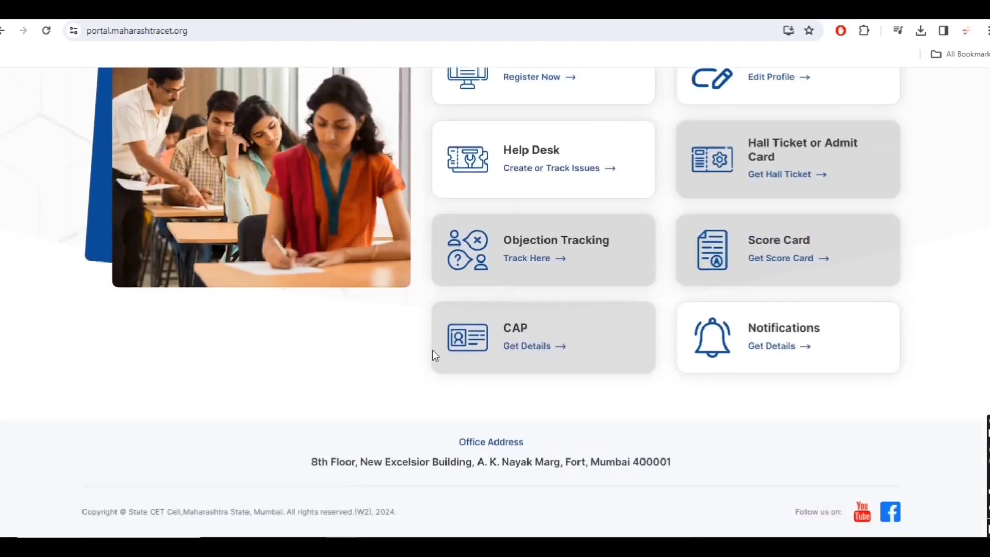
pyautogui.scroll(3, 314, 419)
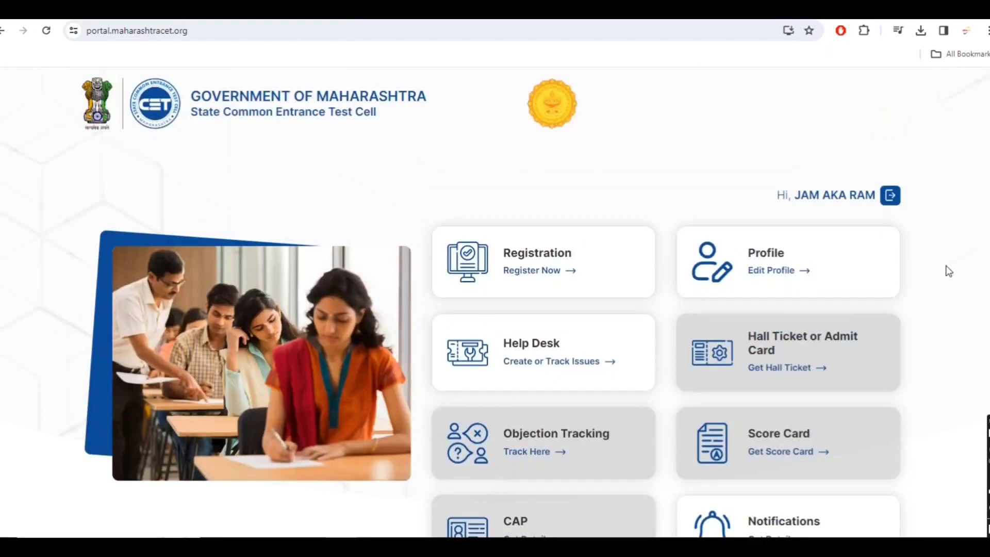
pyautogui.scroll(-4, 949, 271)
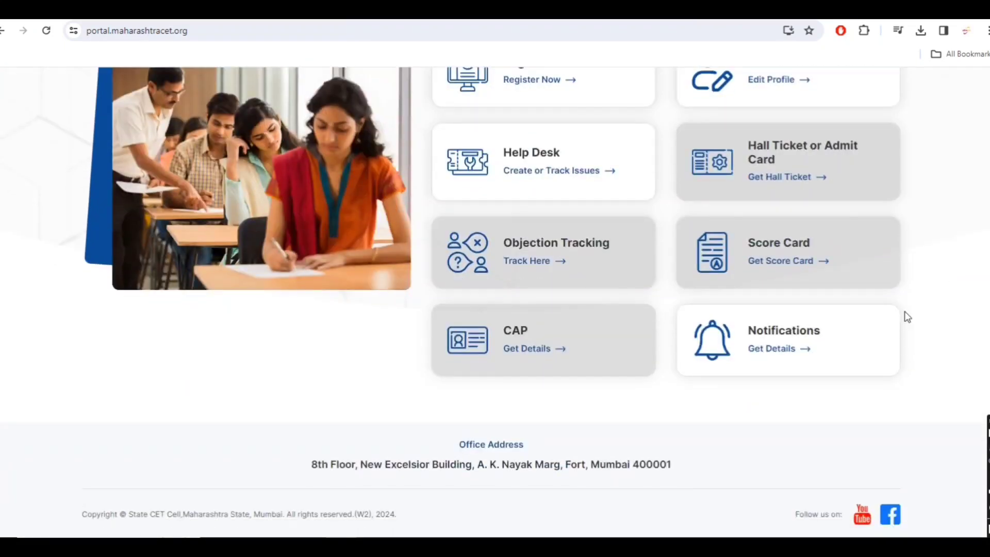